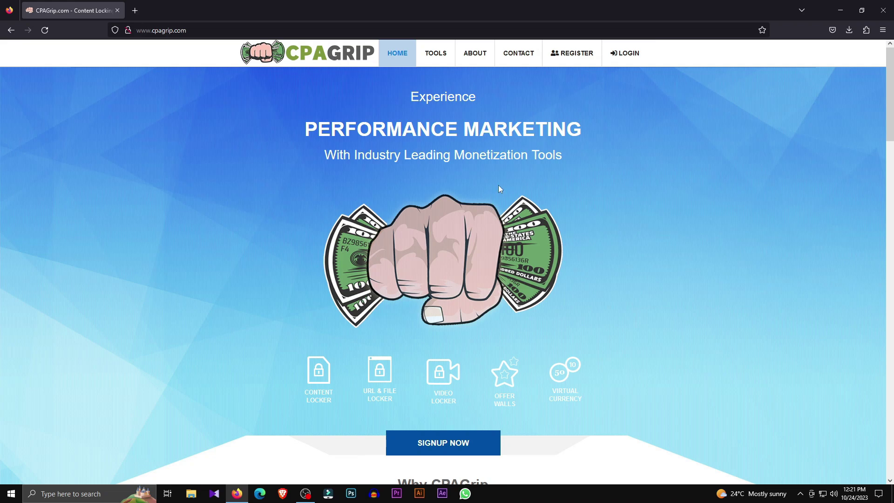
Open the new-member registration form and set its timezone to (GMT+05:30) Sri Jayawardenapura
click(569, 57)
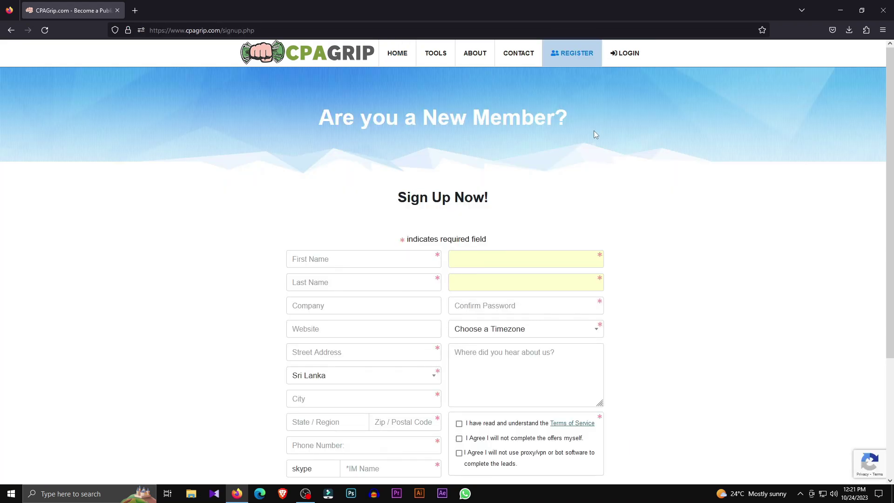
scroll(578, 133, down, 2)
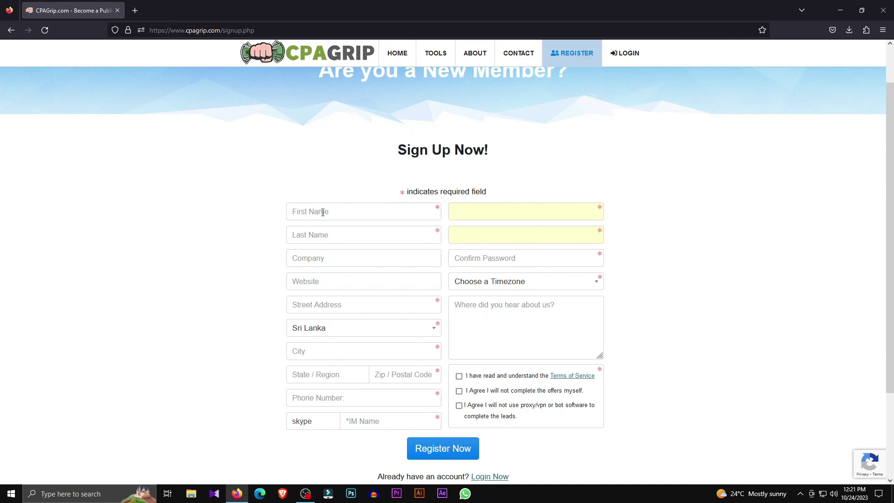
scroll(323, 212, down, 2)
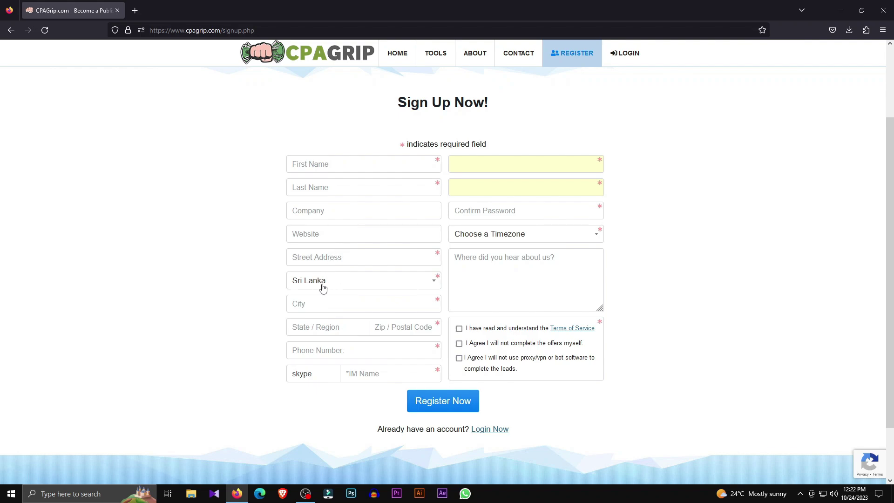
scroll(323, 288, down, 3)
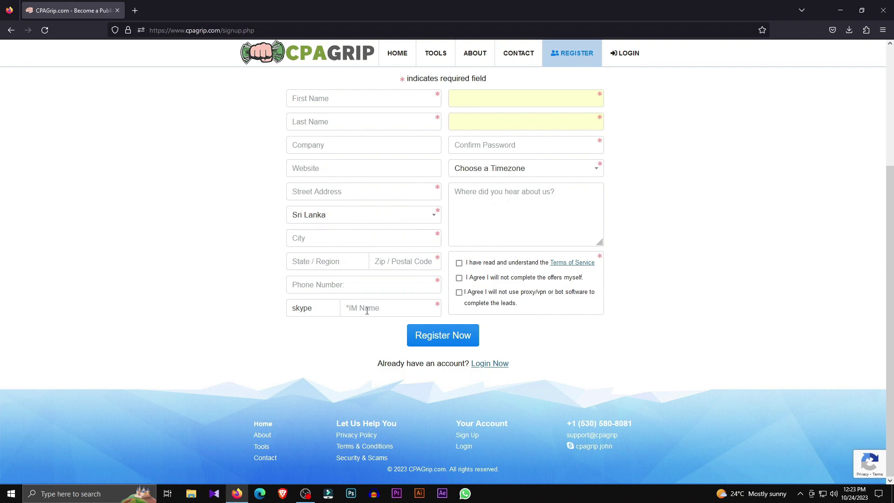
scroll(620, 199, up, 2)
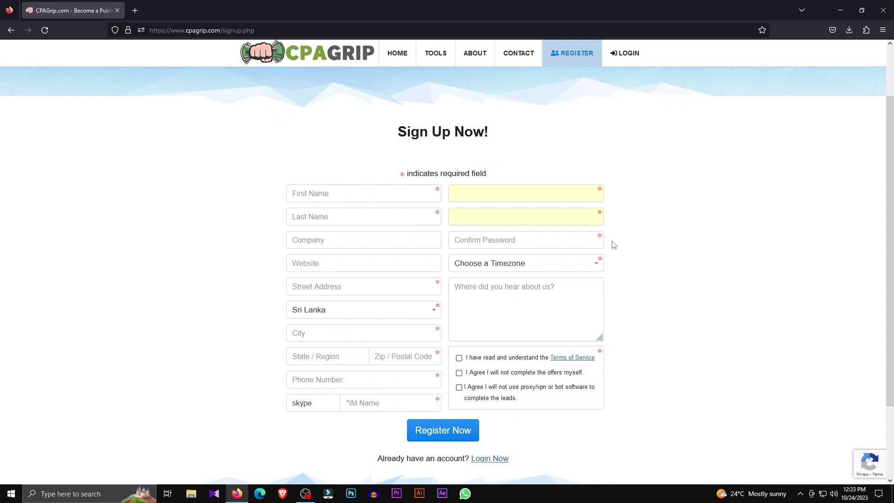
click(503, 268)
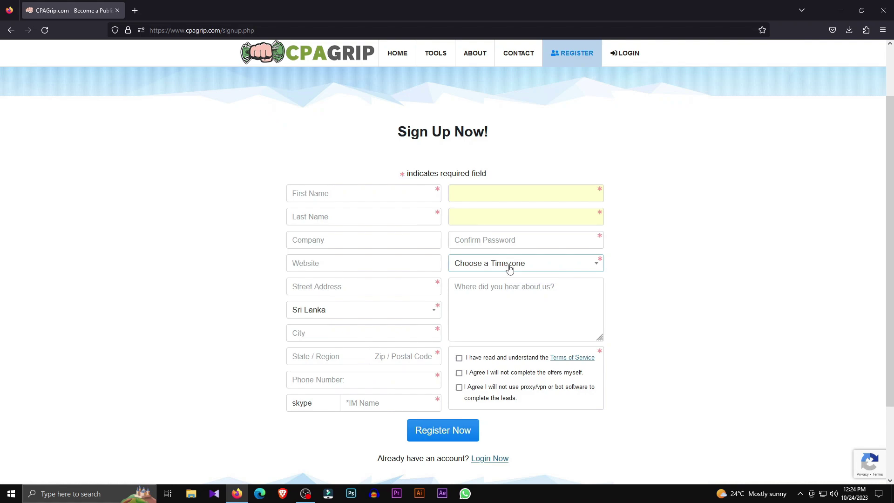
click(537, 299)
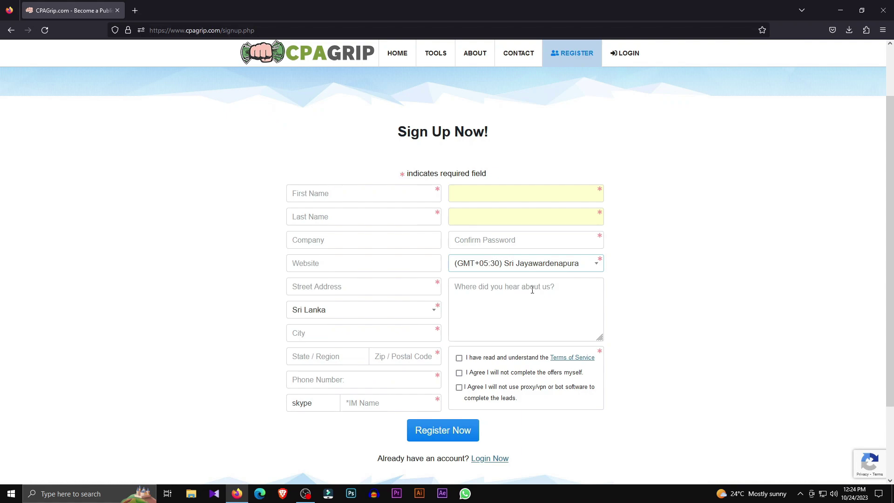
Accept the Terms of Service and the agreements not to complete offers oneself or use proxy/VPN or bot software
scroll(537, 293, down, 1)
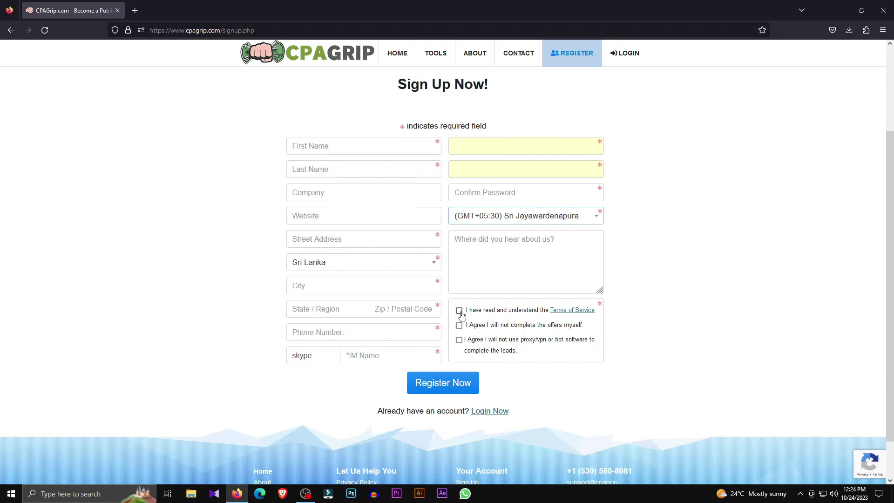
click(459, 311)
click(459, 326)
click(459, 340)
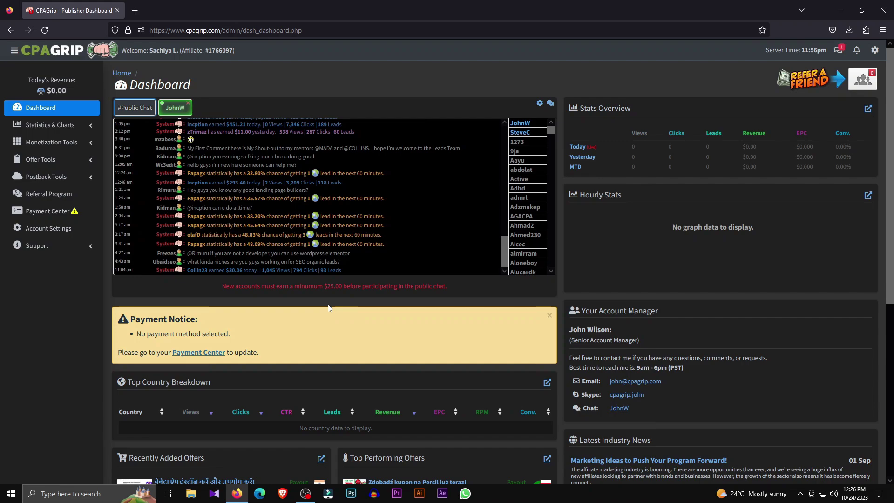
Open the W-8 (International) tax form from the account settings and review all its parts down to the signature
click(51, 228)
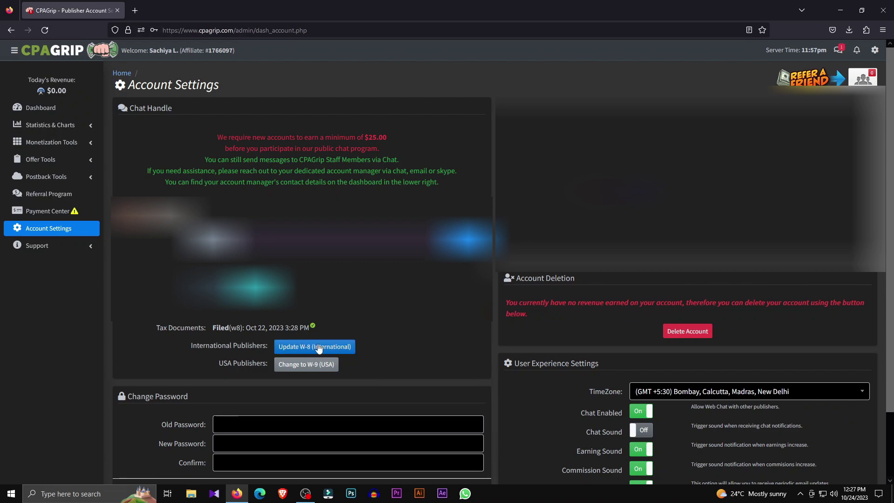
click(319, 347)
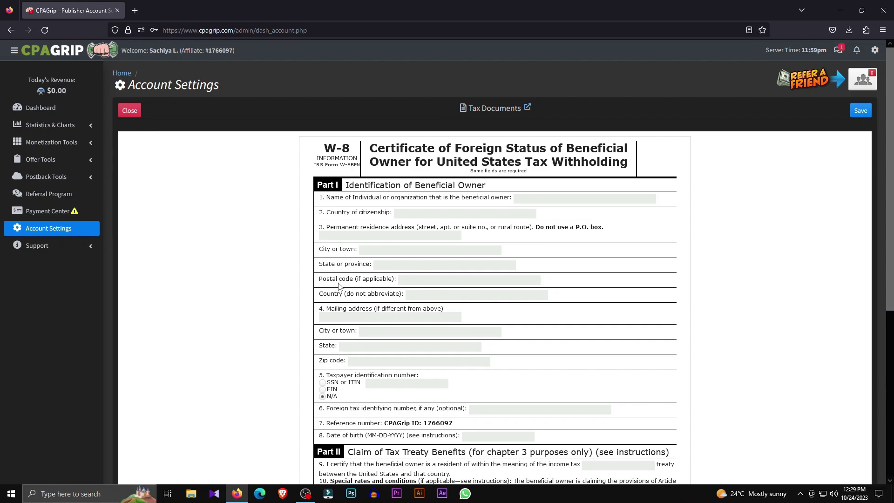
scroll(339, 278, down, 1)
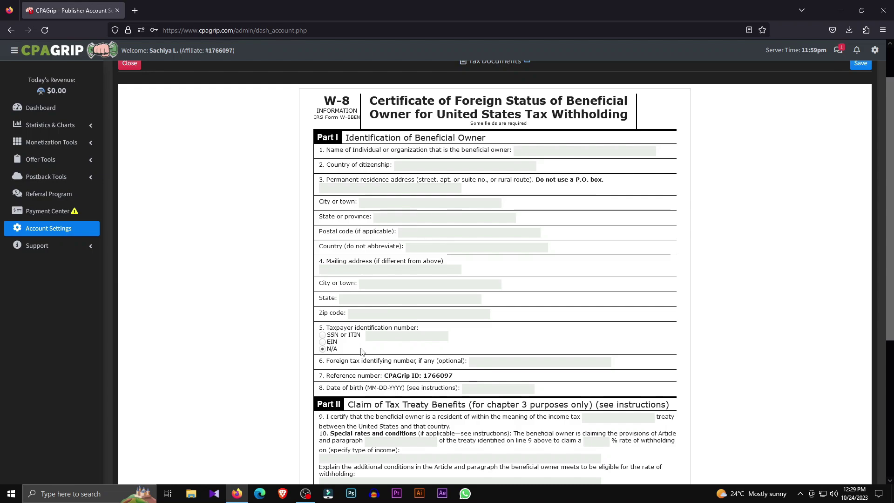
scroll(322, 326, down, 1)
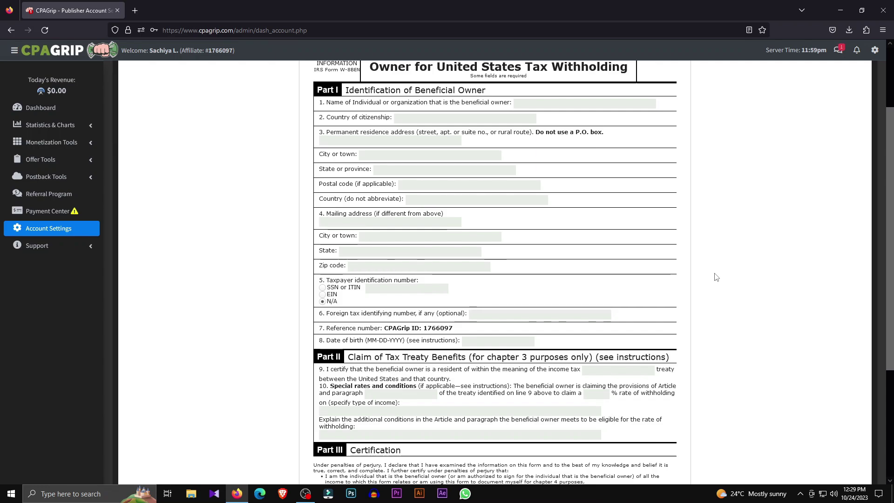
scroll(717, 277, down, 1)
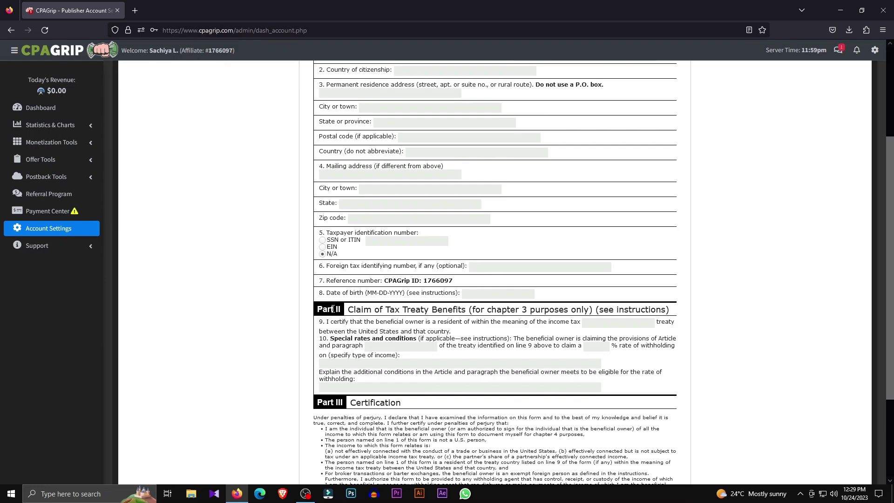
scroll(333, 308, down, 2)
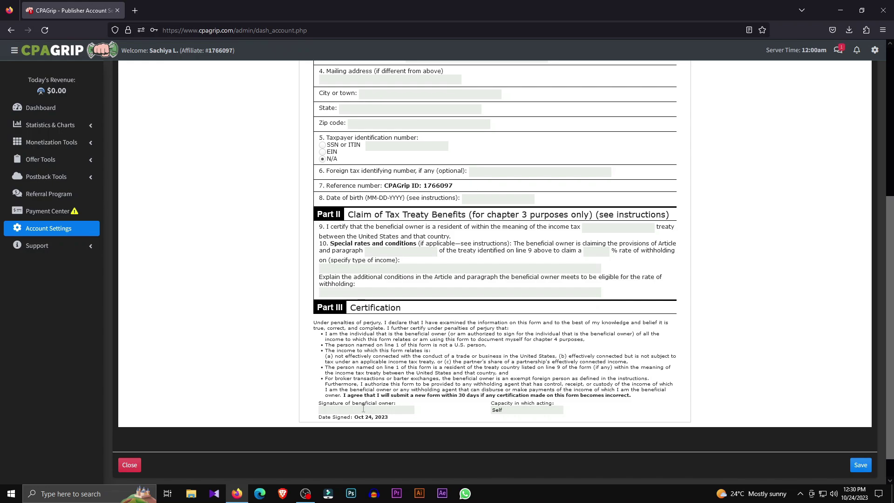
scroll(834, 180, up, 5)
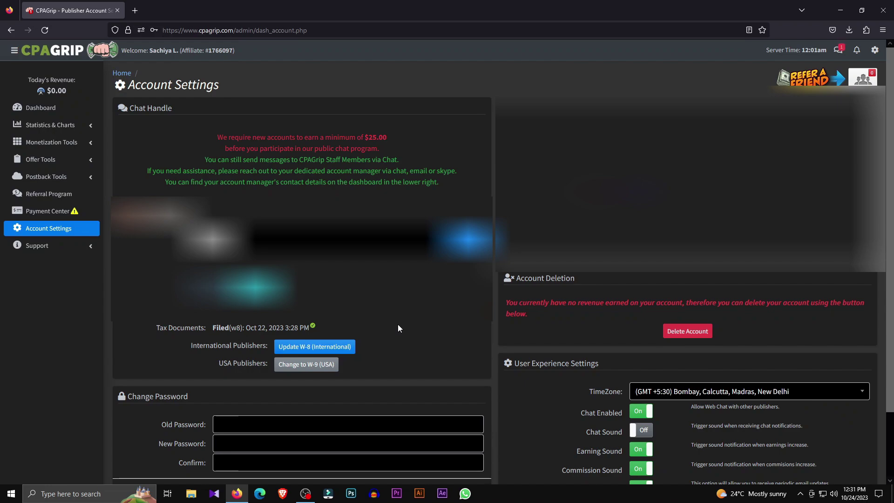
Open the My Offers list and filter it by the country AU | Australia
click(55, 160)
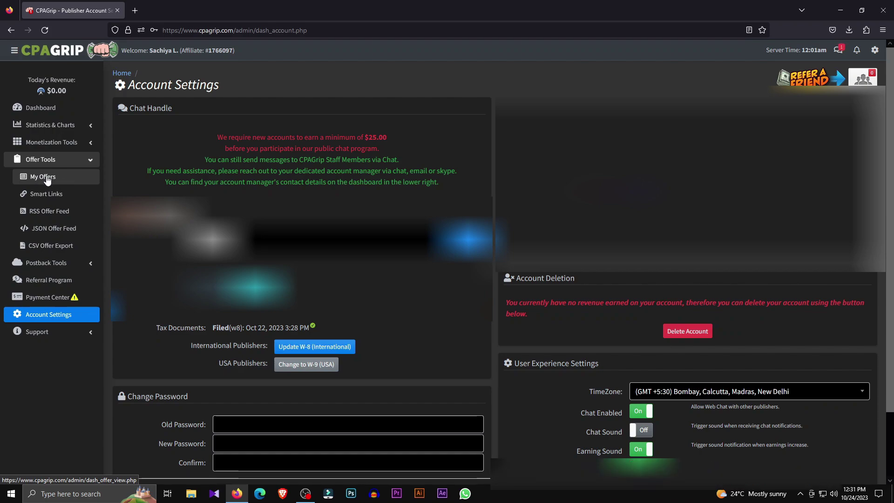
click(47, 178)
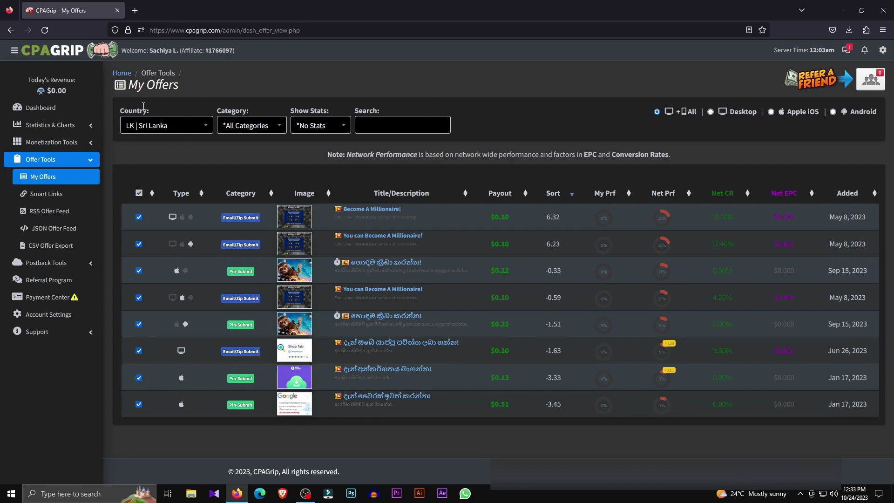
click(205, 127)
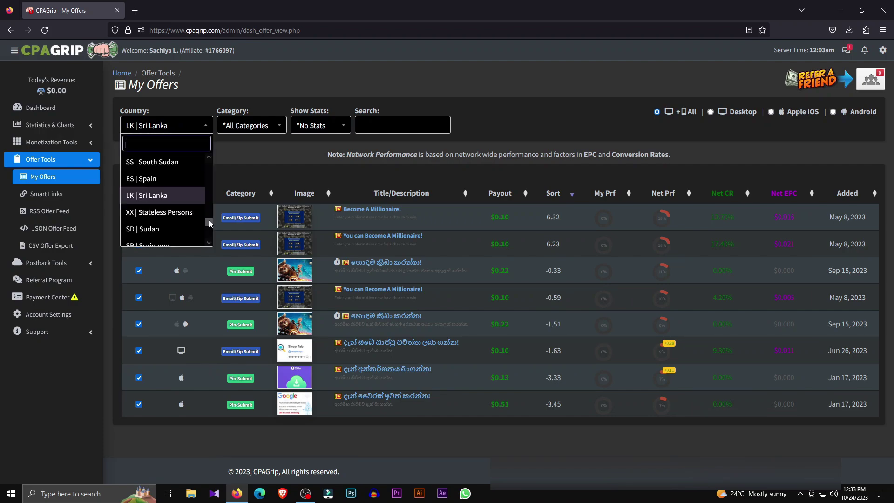
drag(209, 220, 209, 161)
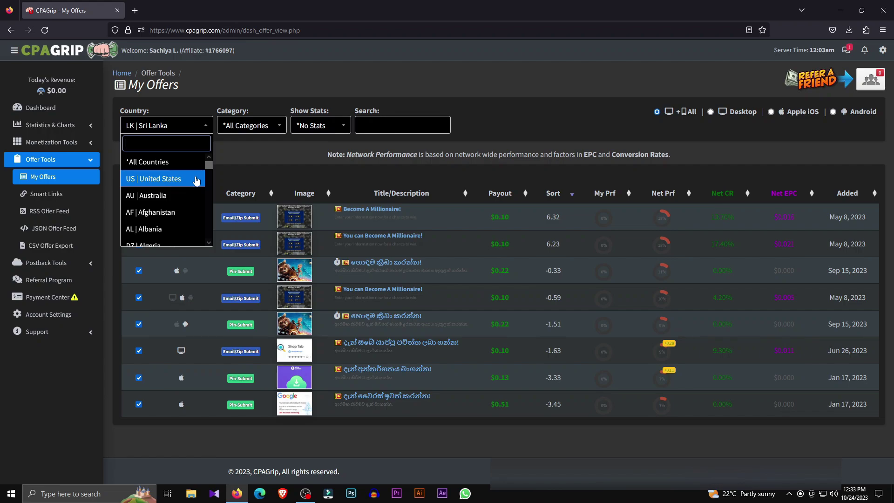
click(162, 196)
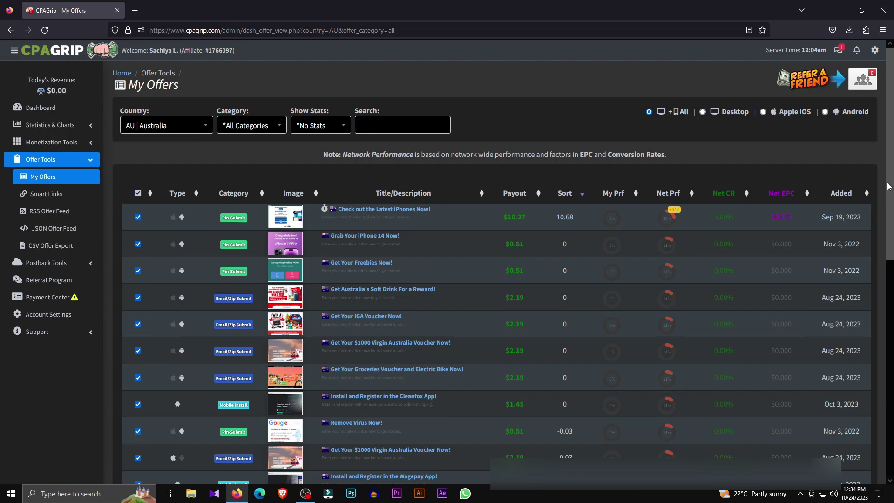
Browse the Australian offers and open the details of "Check out the Latest iPhones Now!"
scroll(889, 187, down, 3)
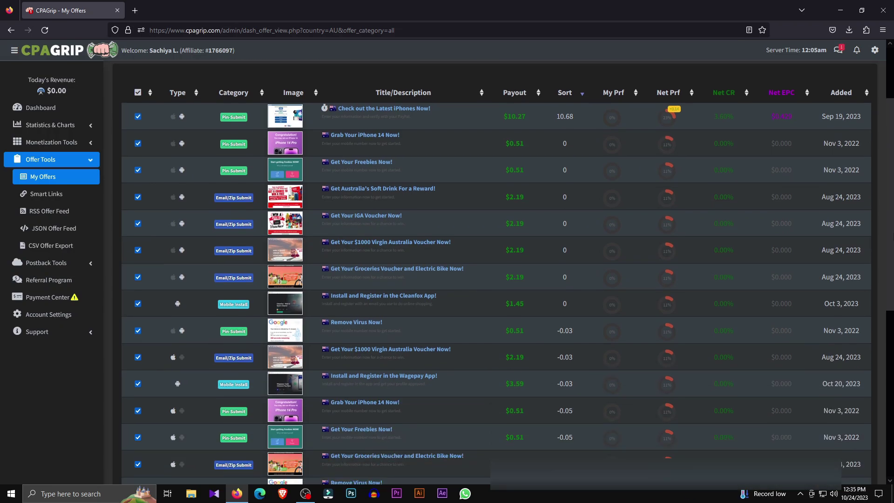
scroll(892, 248, up, 3)
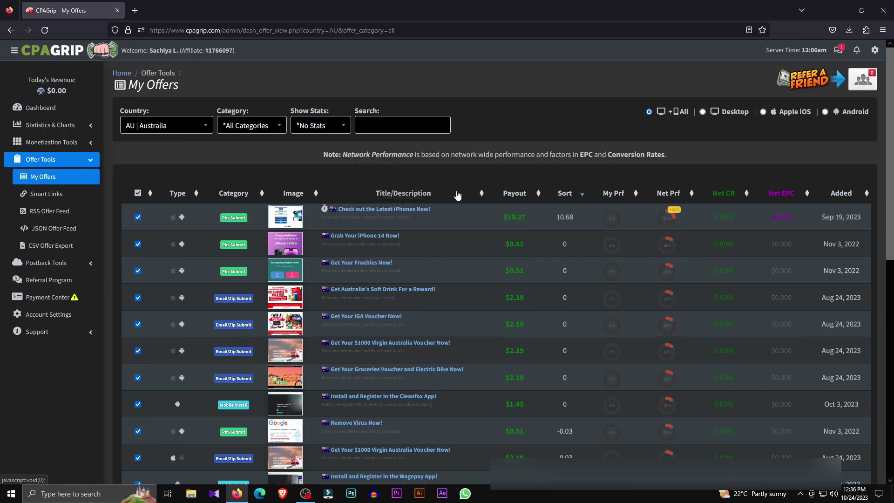
click(398, 213)
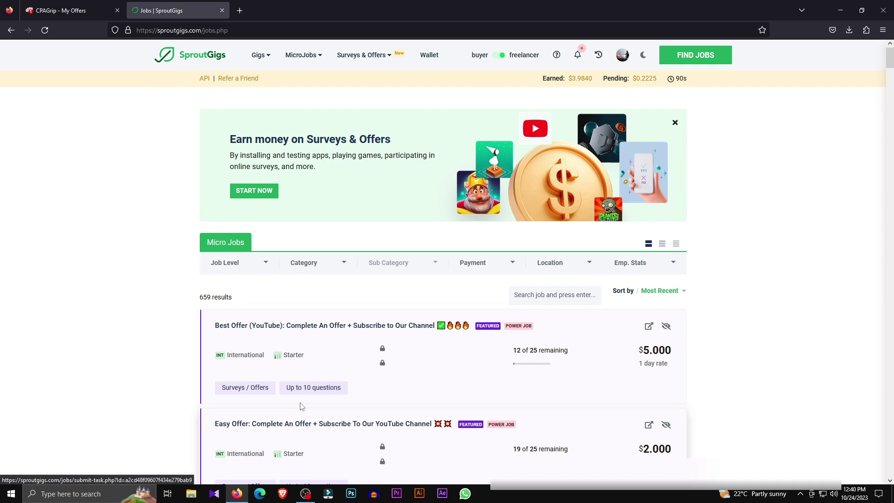
Examine the featured micro jobs on SproutGigs and compare them with the iPhone offer's details on CPAGrip
scroll(363, 340, down, 4)
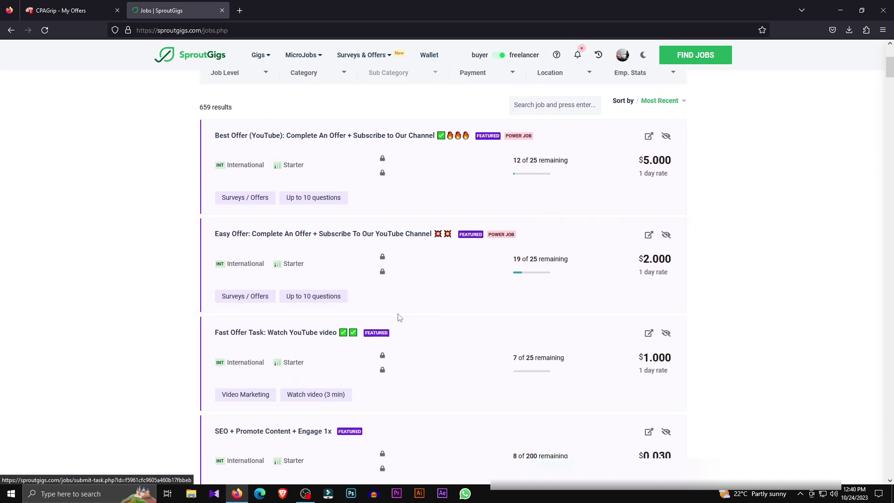
scroll(397, 316, up, 4)
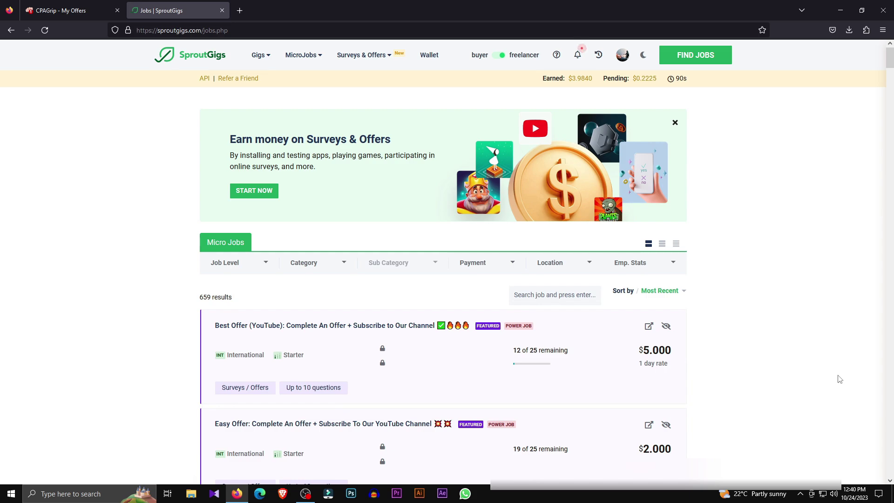
scroll(839, 379, down, 1)
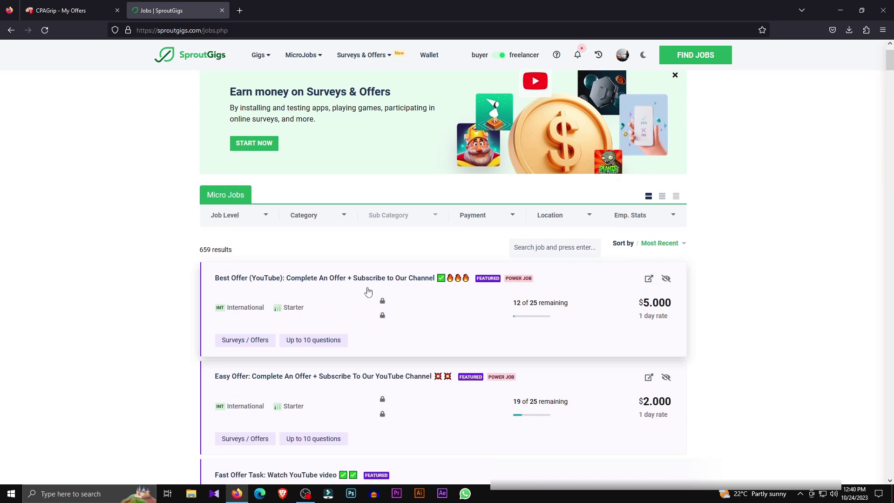
scroll(436, 385, down, 2)
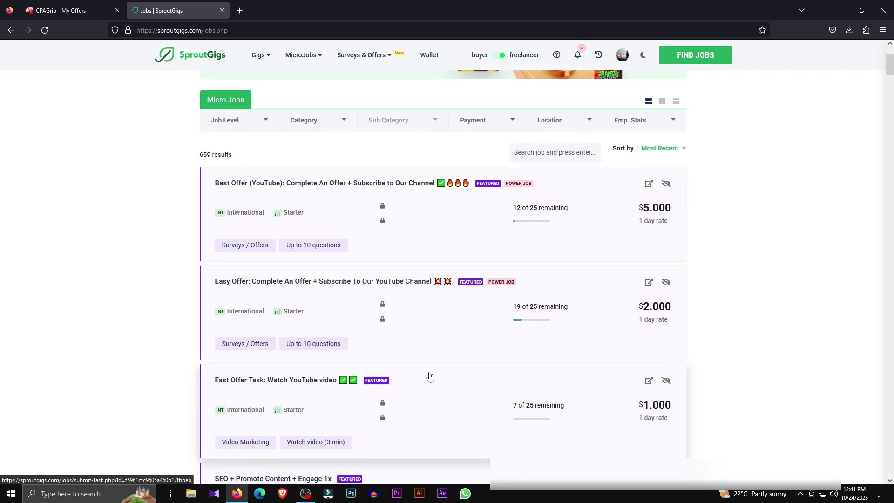
scroll(430, 376, up, 3)
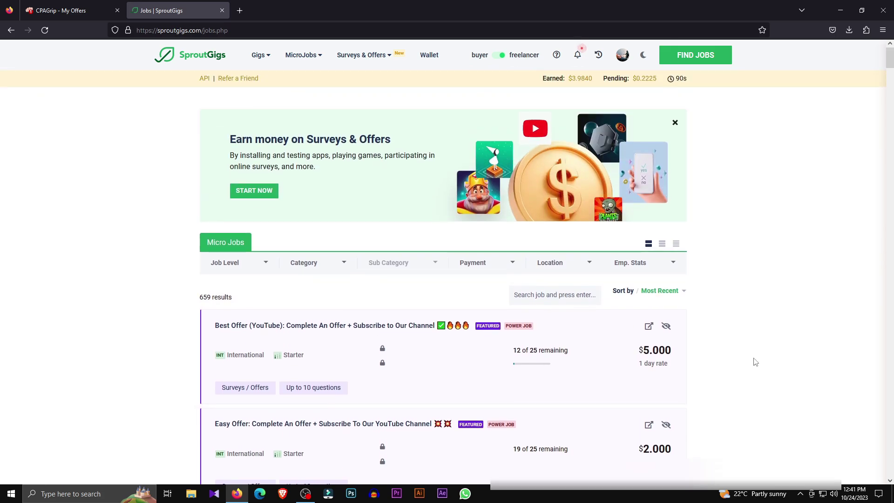
click(69, 10)
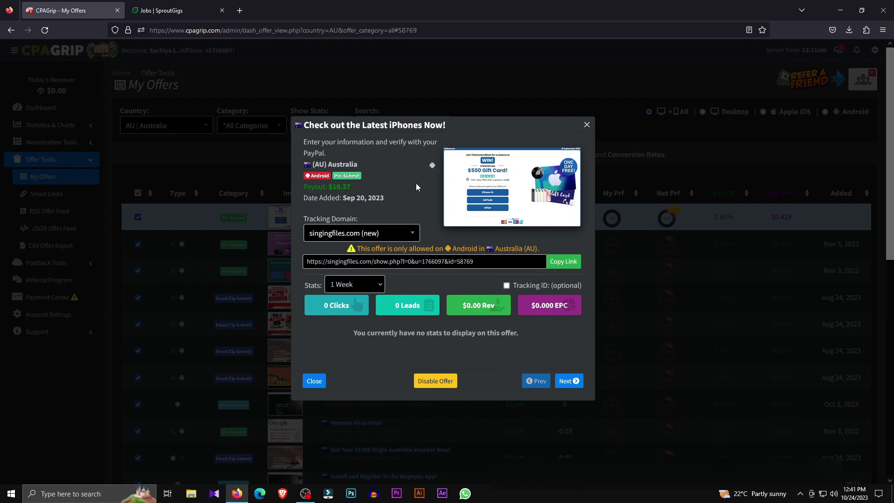
key(ctrl+Tab)
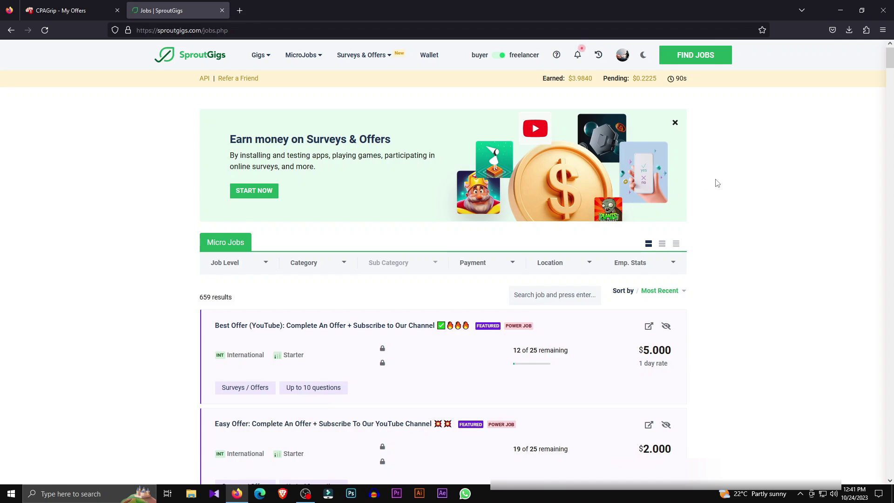
Switch SproutGigs to buyer mode, start a new job post, and check the iPhone offer's target country on CPAGrip
click(497, 56)
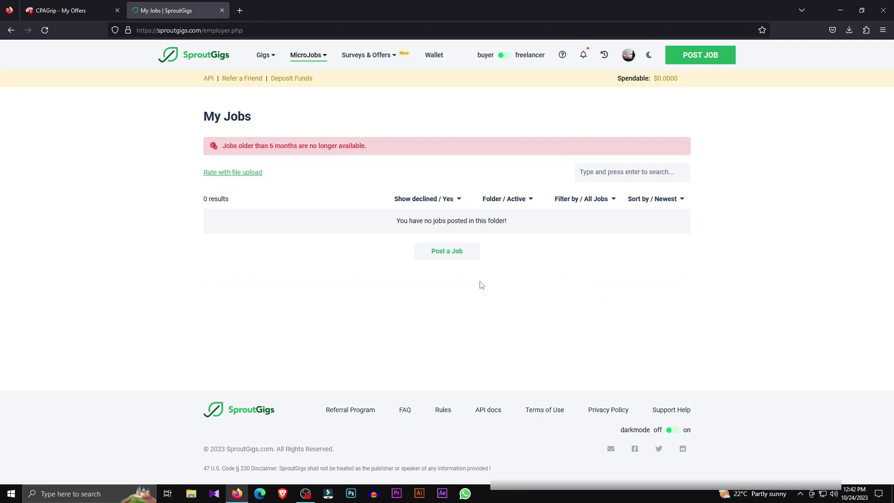
click(452, 255)
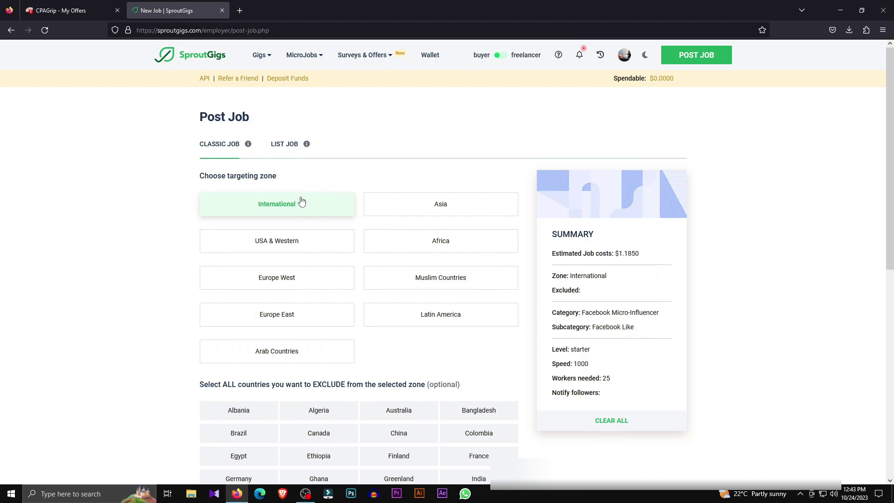
key(ctrl+Tab)
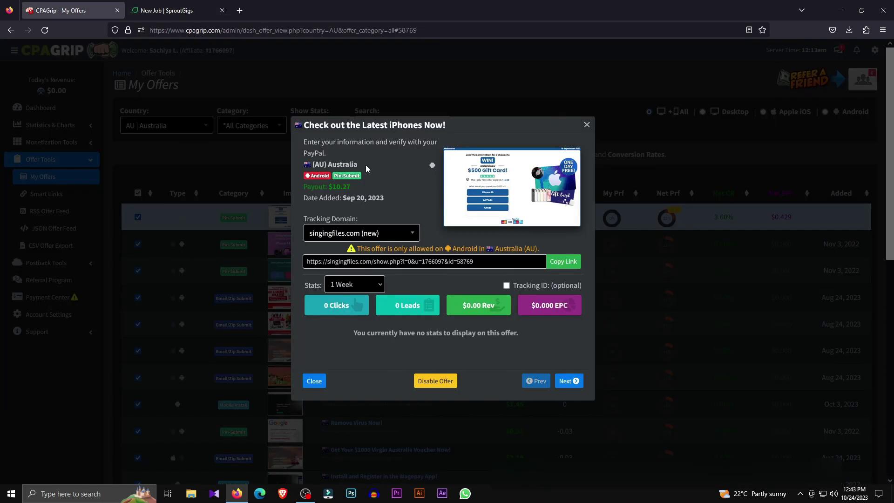
key(ctrl+Tab)
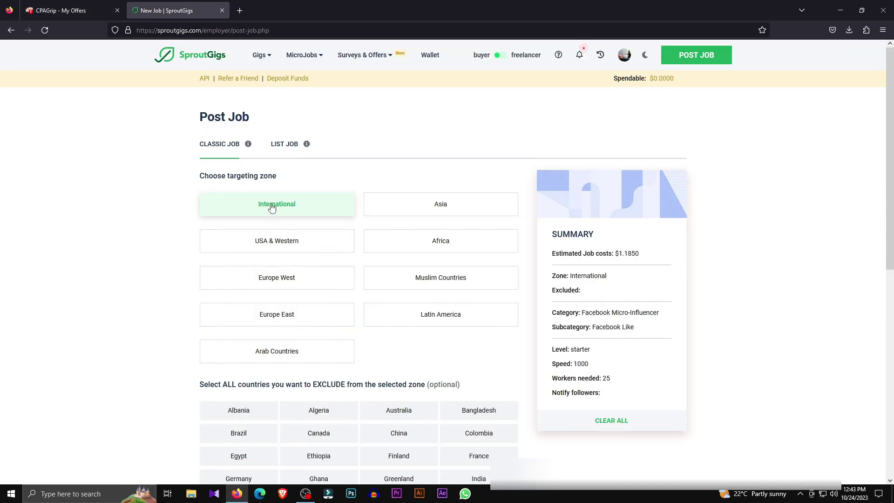
Review the countries in the International zone and set the job's targeting zone to USA & Western
scroll(412, 377, down, 3)
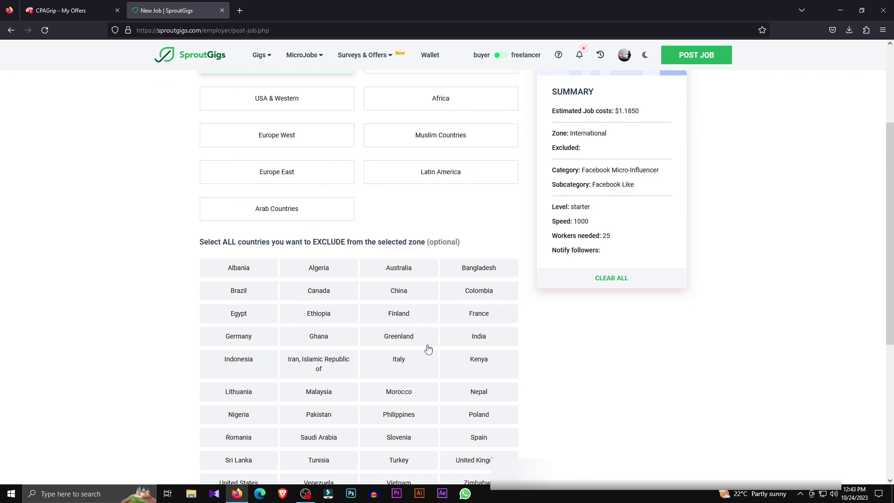
scroll(427, 347, up, 3)
click(326, 241)
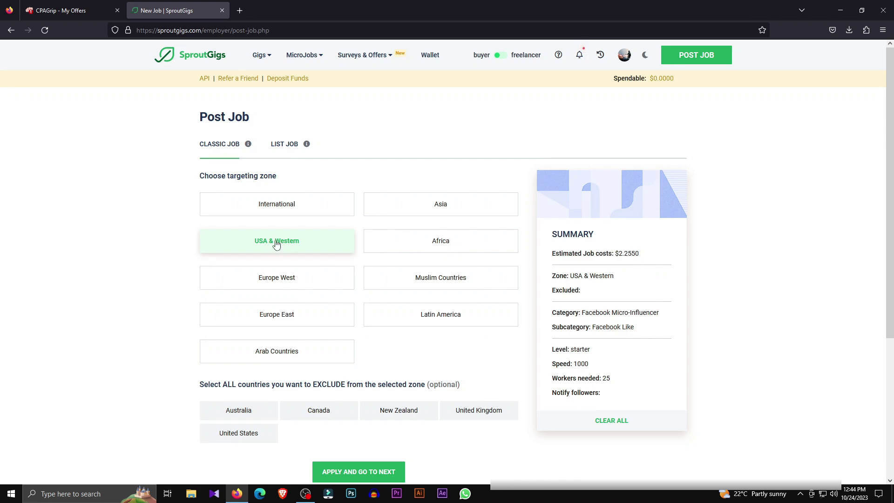
scroll(282, 372, down, 1)
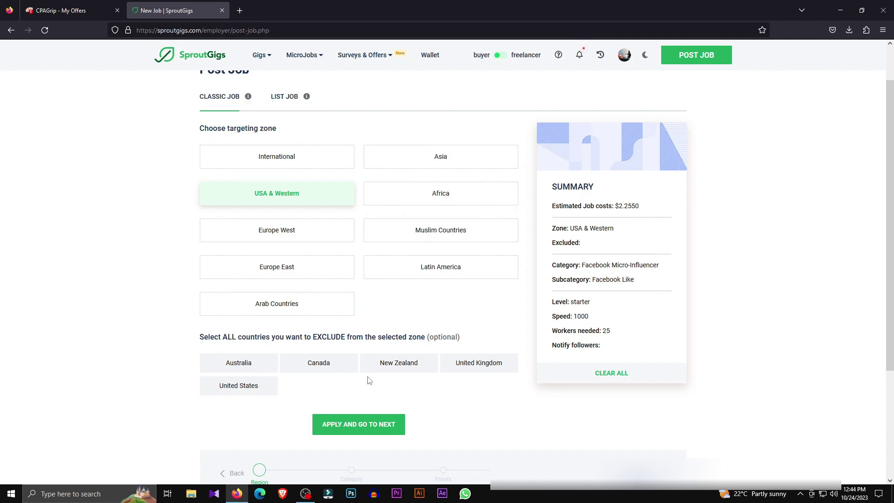
Check the iPhone offer's country on CPAGrip, exclude Canada, New Zealand, United Kingdom and United States from the SproutGigs job, and apply
key(ctrl+Tab)
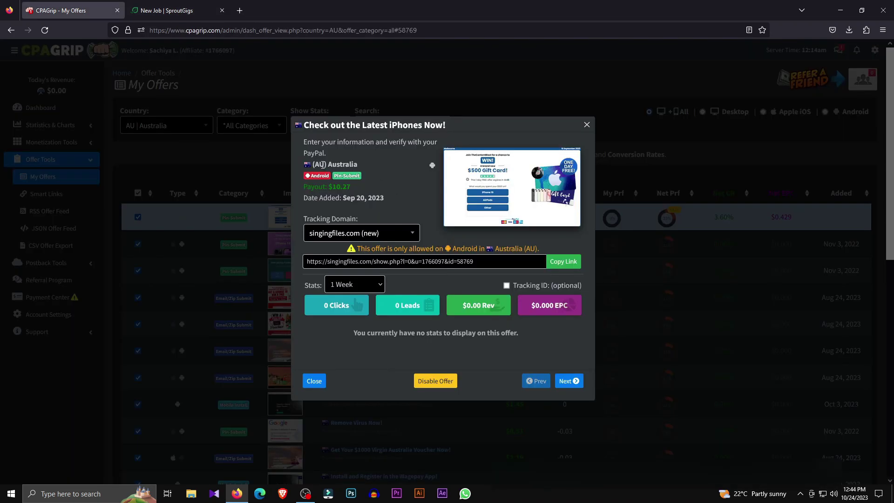
click(205, 11)
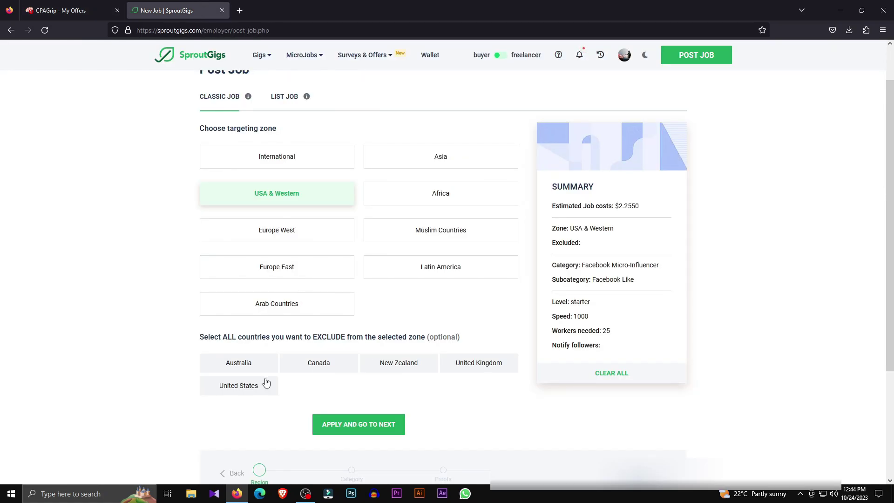
click(333, 366)
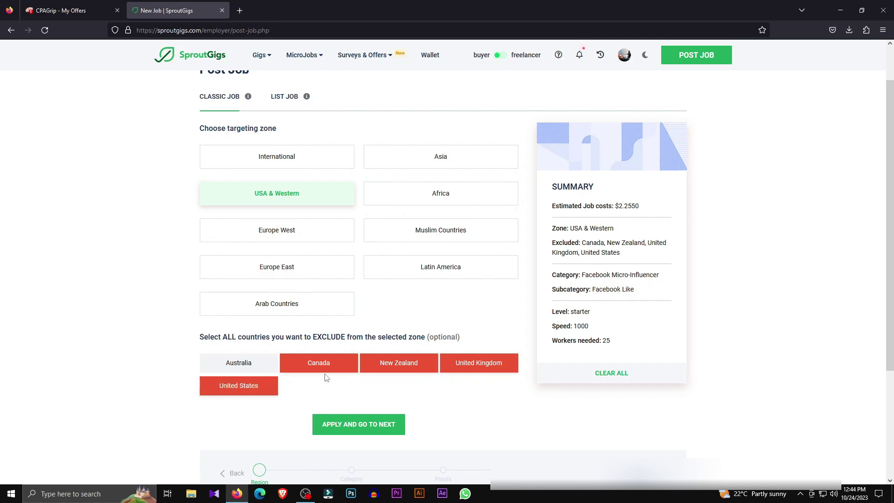
scroll(333, 384, down, 1)
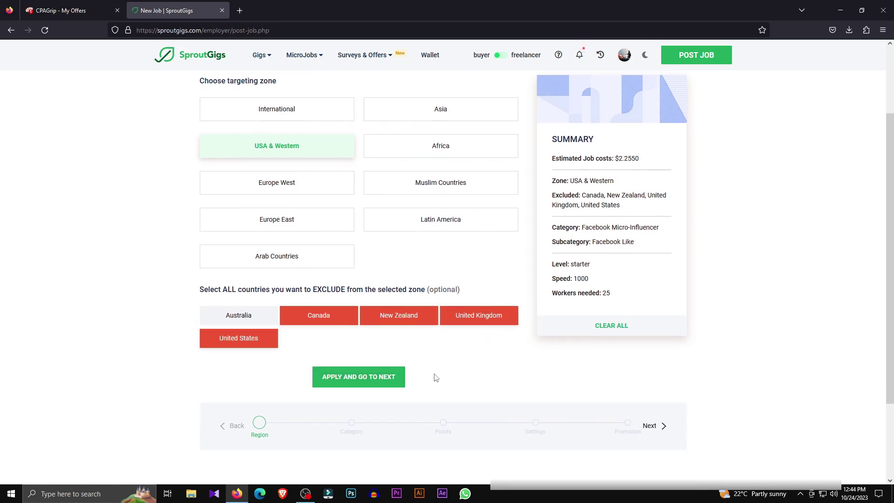
click(335, 381)
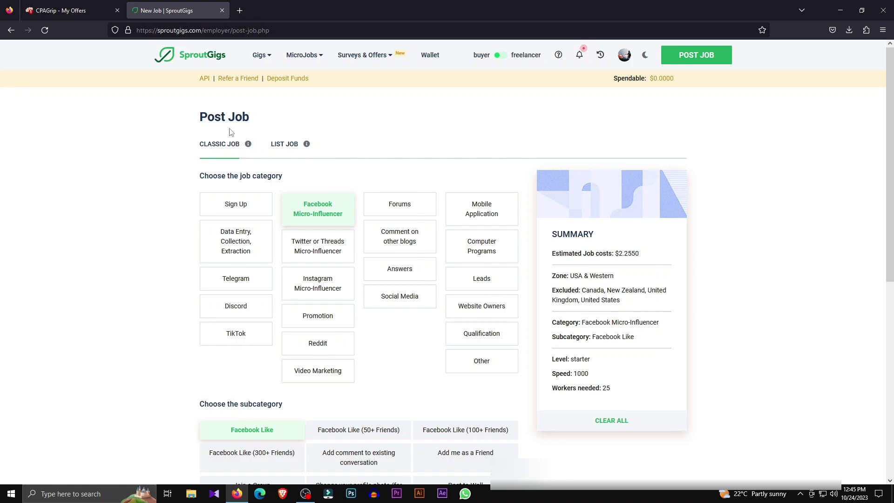
Try the Sign Up and Mobile Application job categories, checking them against the iPhone offer's details on CPAGrip
click(64, 7)
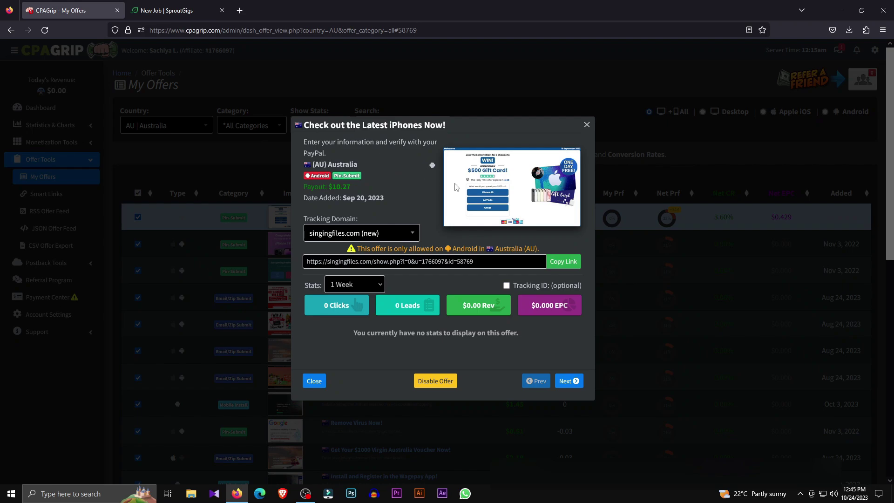
click(177, 10)
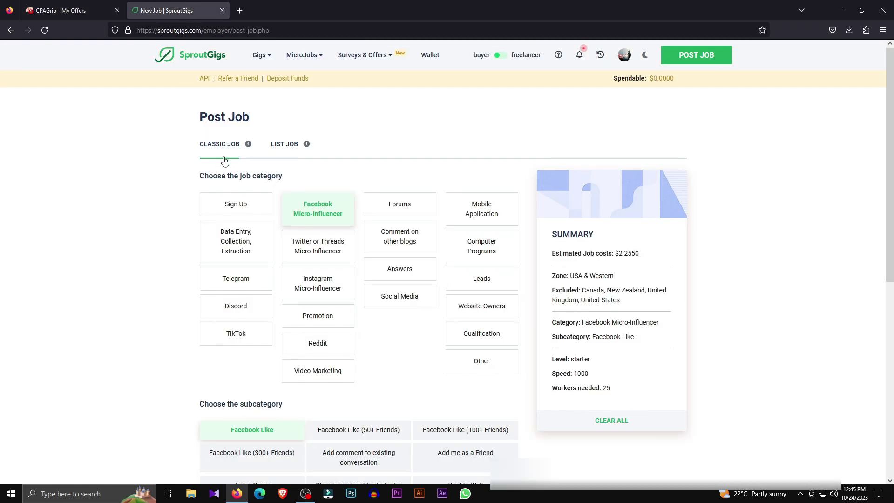
click(231, 205)
scroll(280, 317, down, 2)
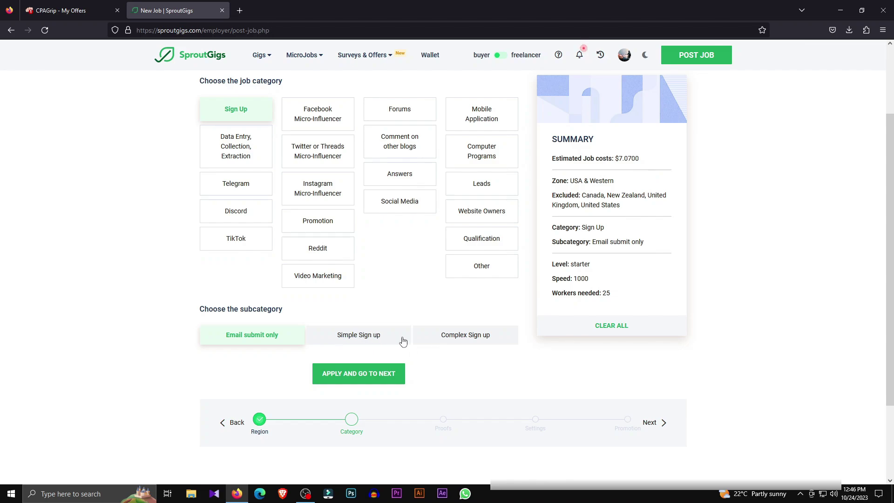
click(367, 336)
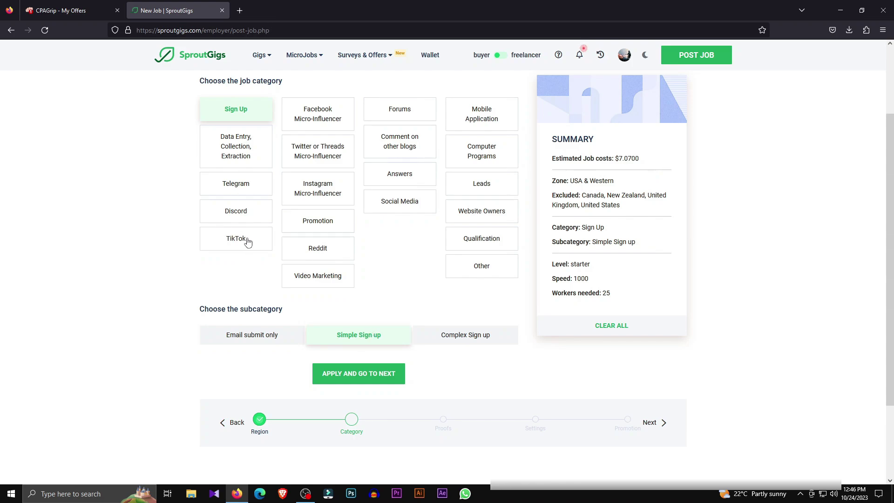
click(494, 118)
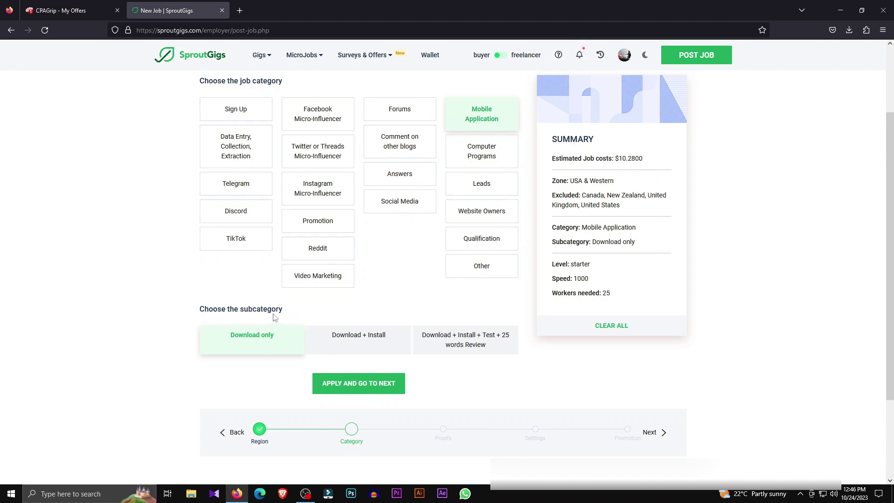
key(ctrl+Tab)
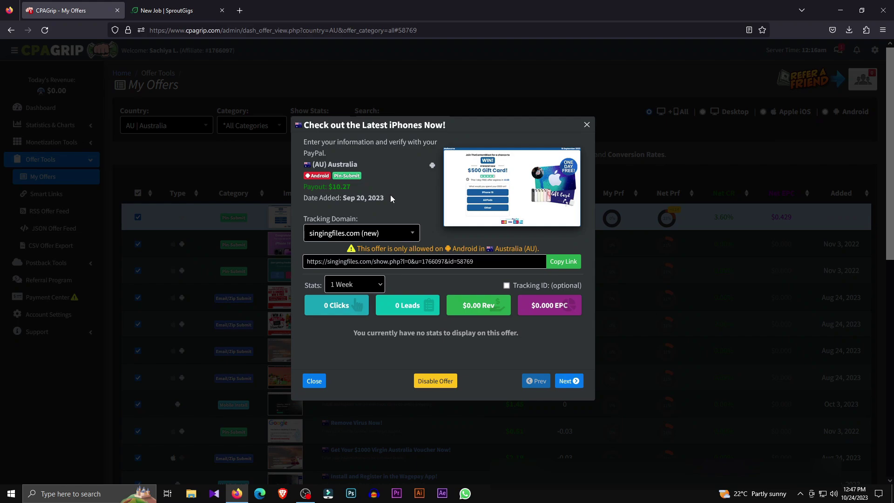
click(178, 10)
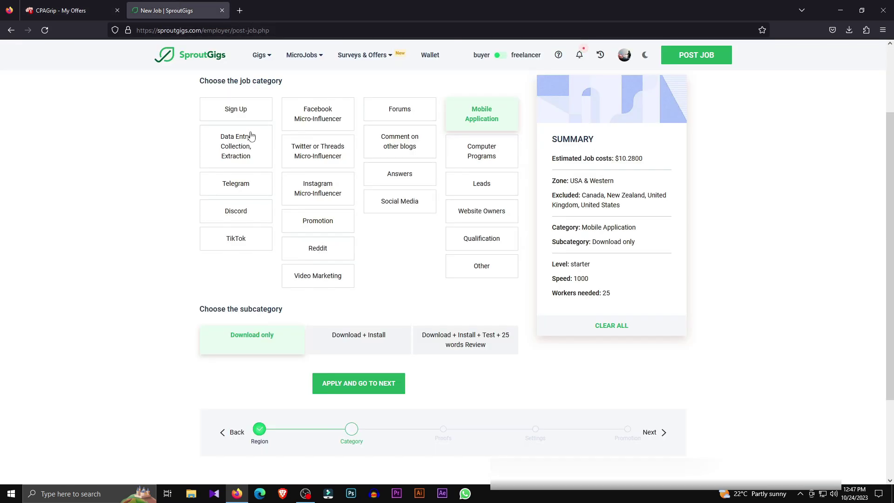
Set the job category to Sign Up with the Simple Sign up subcategory and apply it
click(236, 112)
click(355, 339)
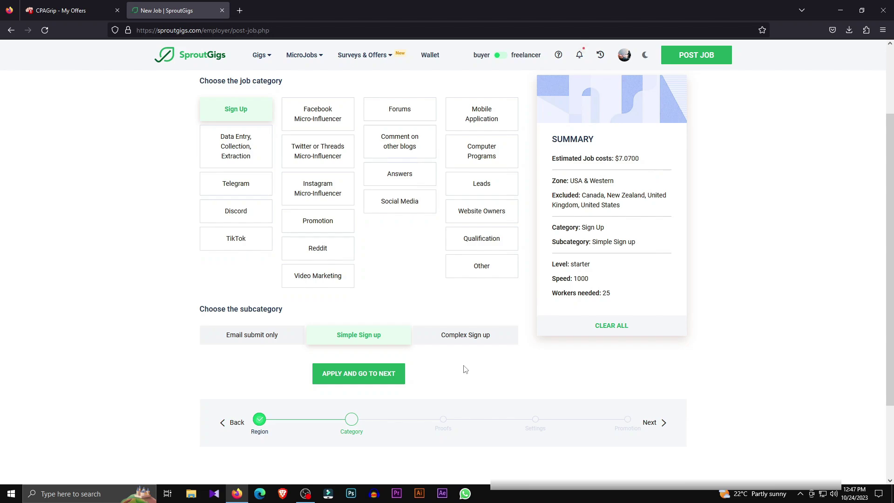
click(327, 379)
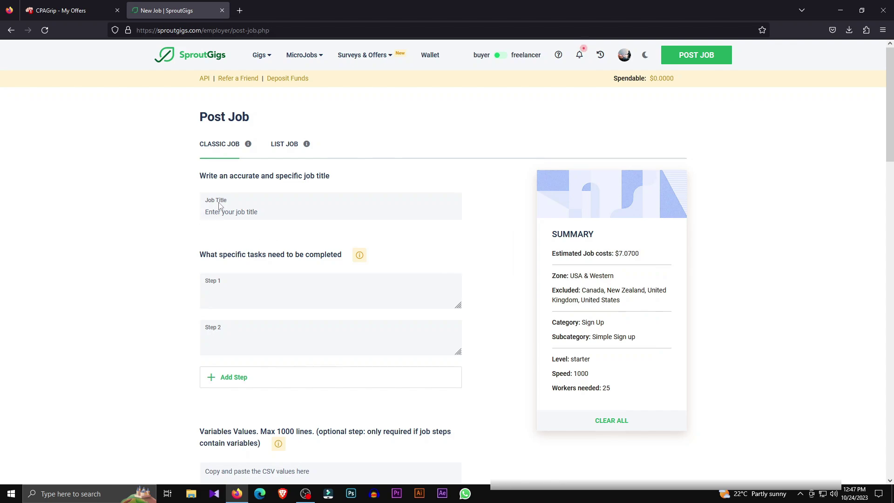
Copy the iPhone offer's description from CPAGrip and use it as the SproutGigs job title: "Enter your information and verify with your PayPal."
click(52, 6)
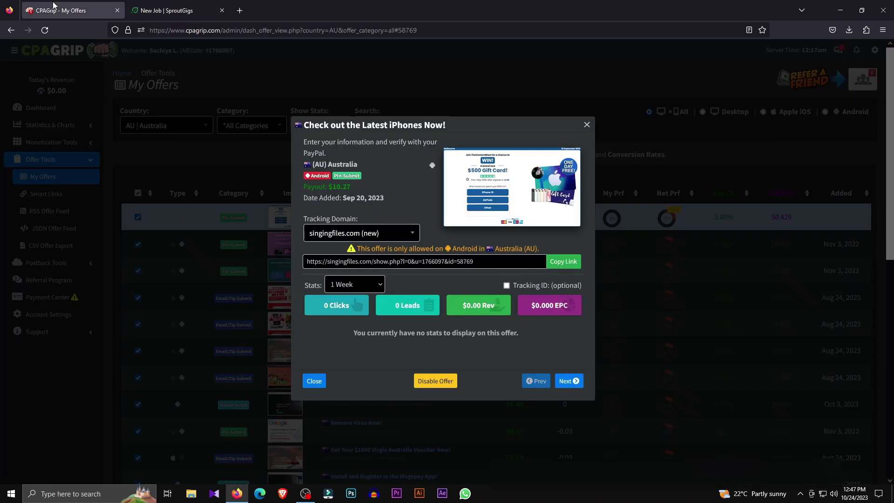
drag(333, 155, 302, 147)
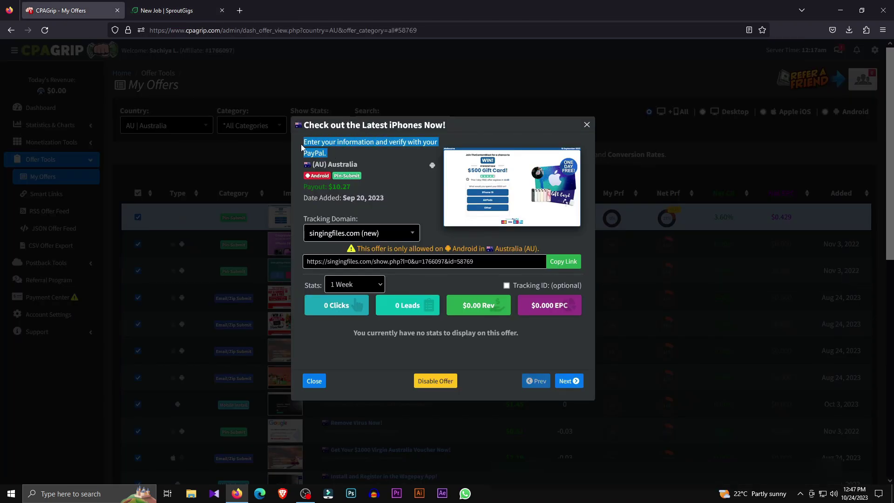
right_click(309, 142)
click(326, 154)
key(ctrl+Tab)
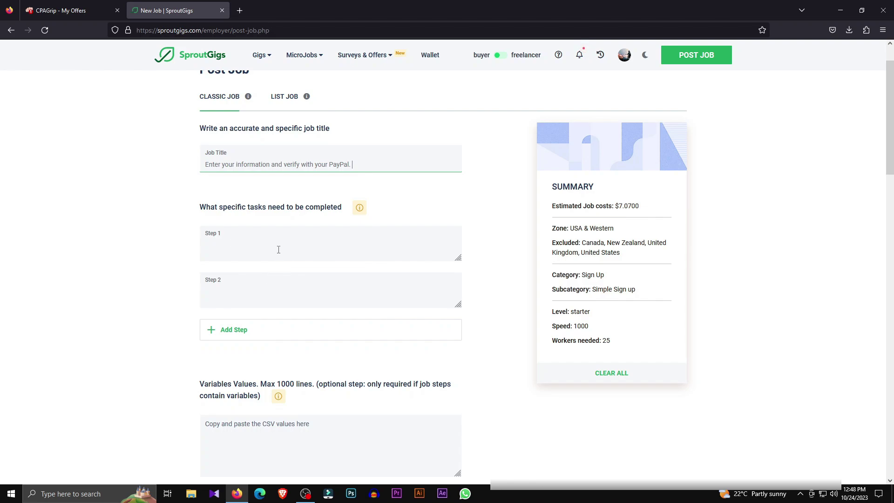
On CPAGrip, set the iPhone offer's tracking domain to playabledownload.com and copy the offer link
click(74, 11)
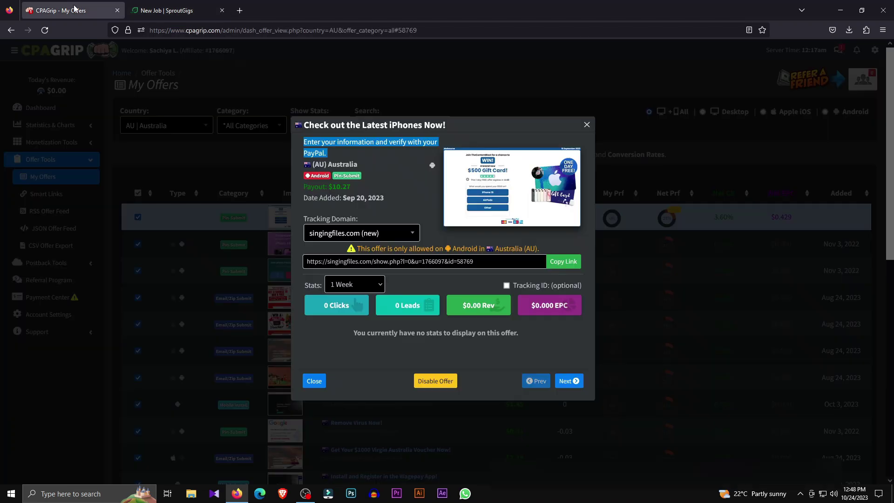
click(389, 182)
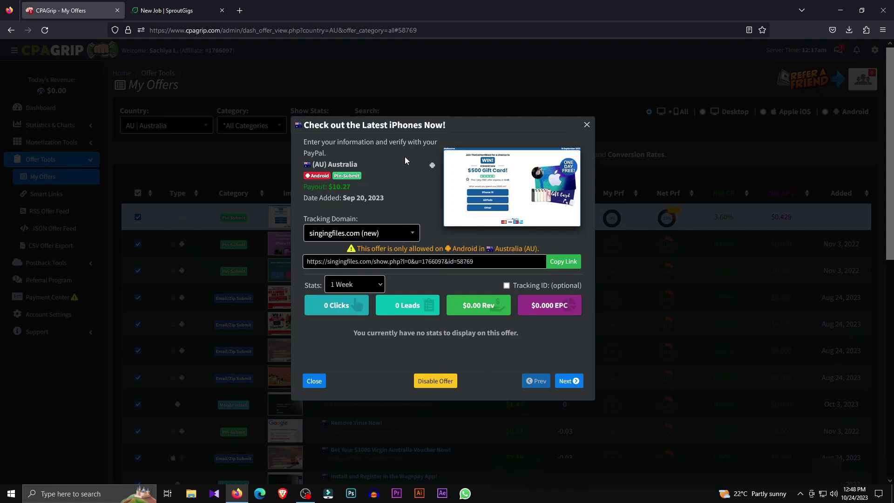
click(564, 262)
click(395, 233)
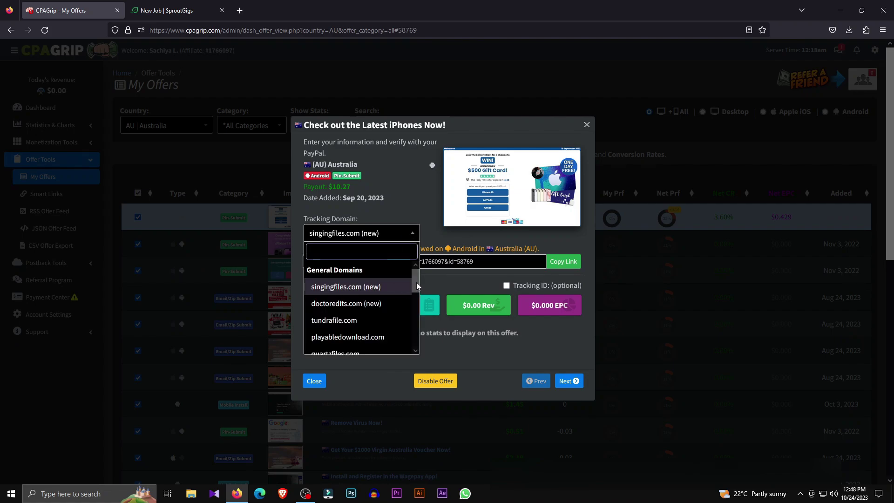
click(400, 336)
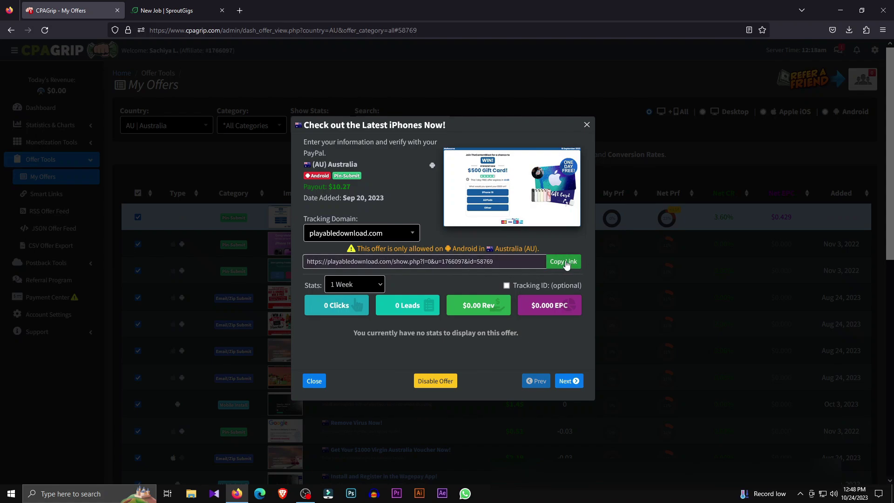
On SproutGigs, fill in task Step 1 with "Register to this website" followed by the copied offer link in parentheses
key(ctrl+Tab)
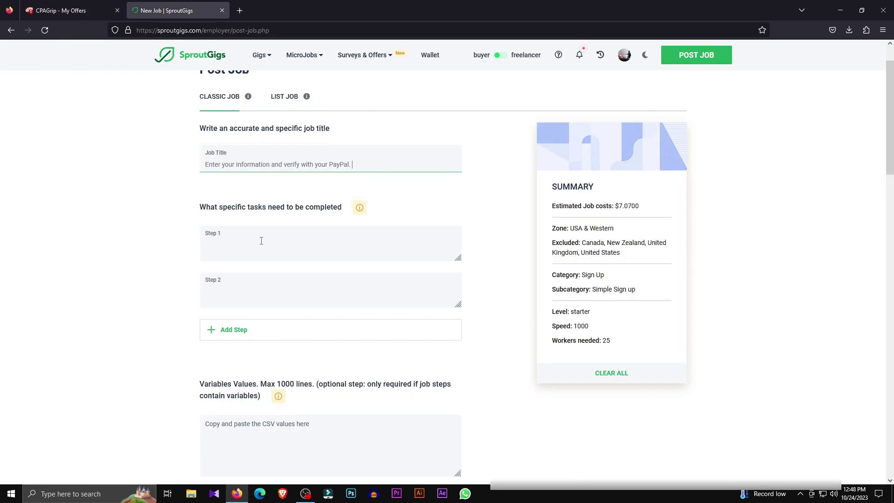
click(253, 244)
key(ctrl+v)
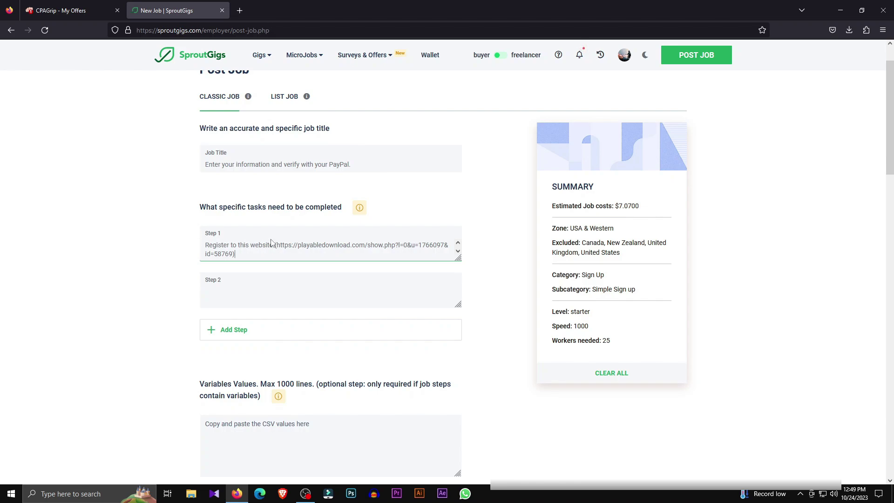
Check the offer's requirements on CPAGrip and fill in task Step 2 on SproutGigs with "verify your PayPal"
key(ctrl+Tab)
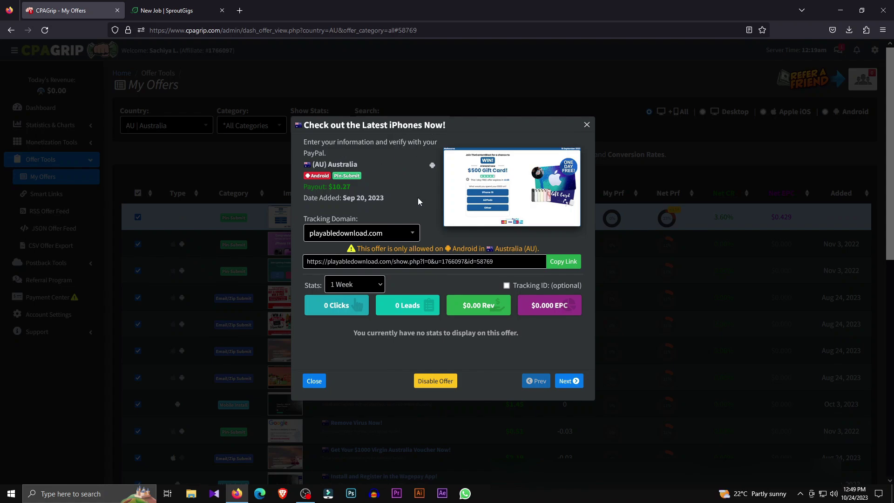
key(ctrl+Tab)
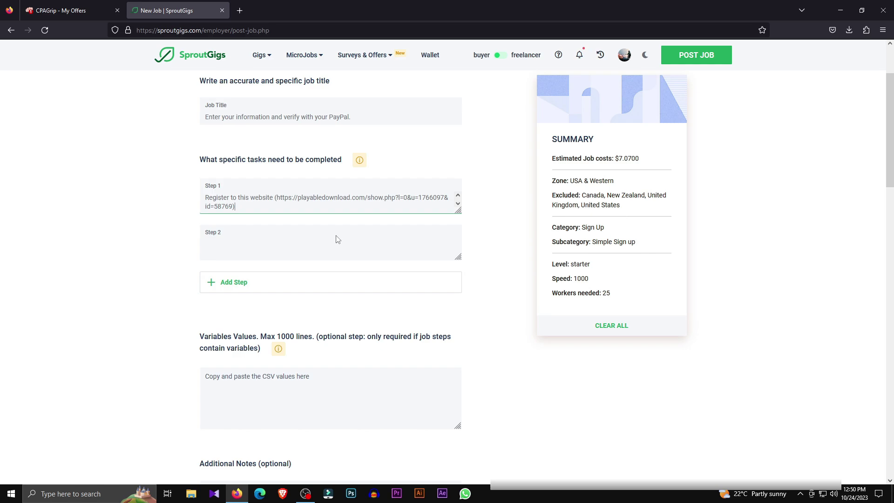
click(338, 239)
key(ctrl+v)
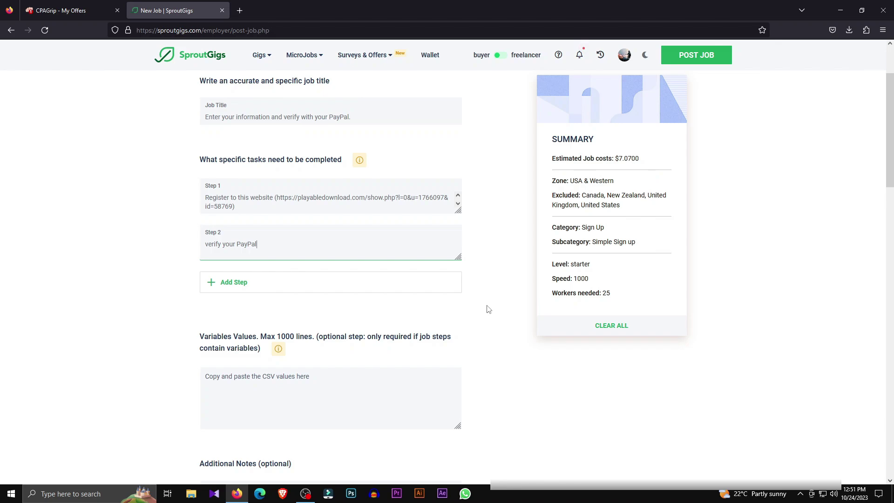
Review the job form and the CPAGrip offer, and enter "screenshot of your registered account" as required Proof 1 on SproutGigs
scroll(489, 309, down, 4)
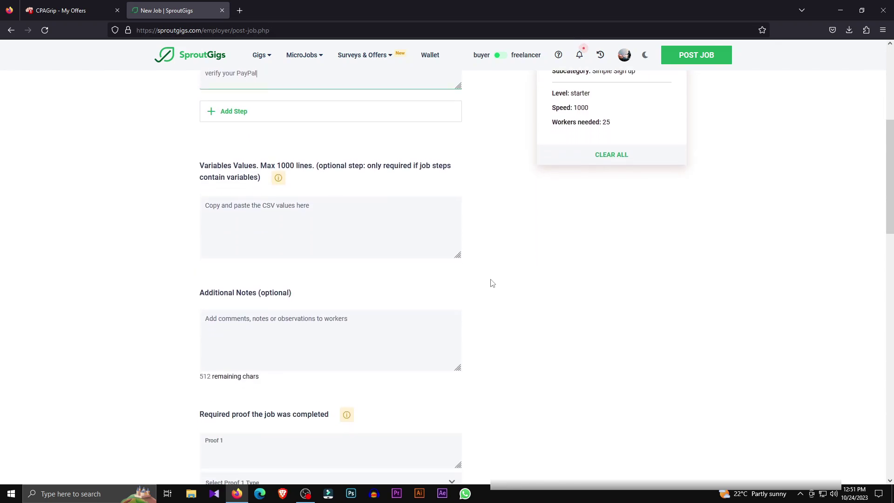
scroll(255, 161, down, 5)
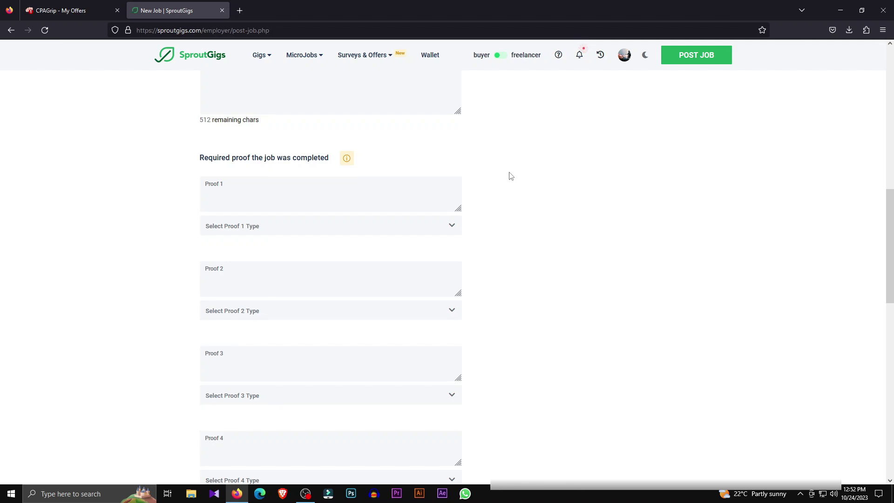
scroll(465, 172, up, 10)
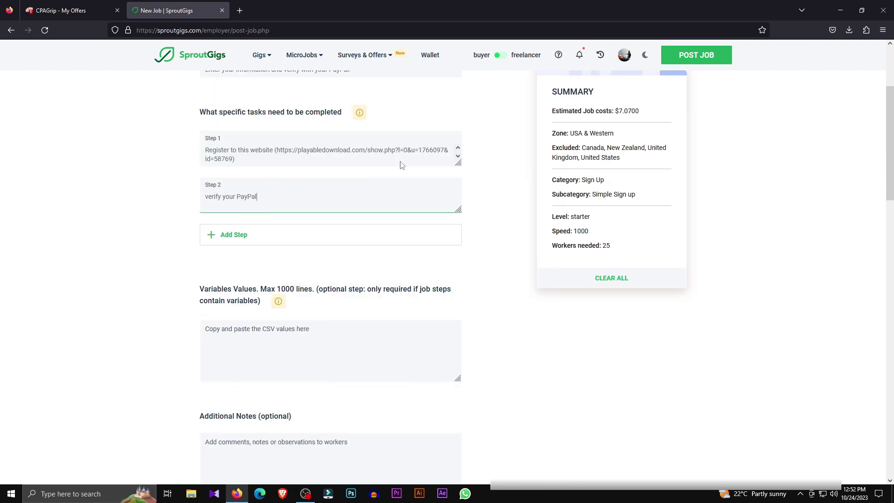
key(ctrl+shift+Tab)
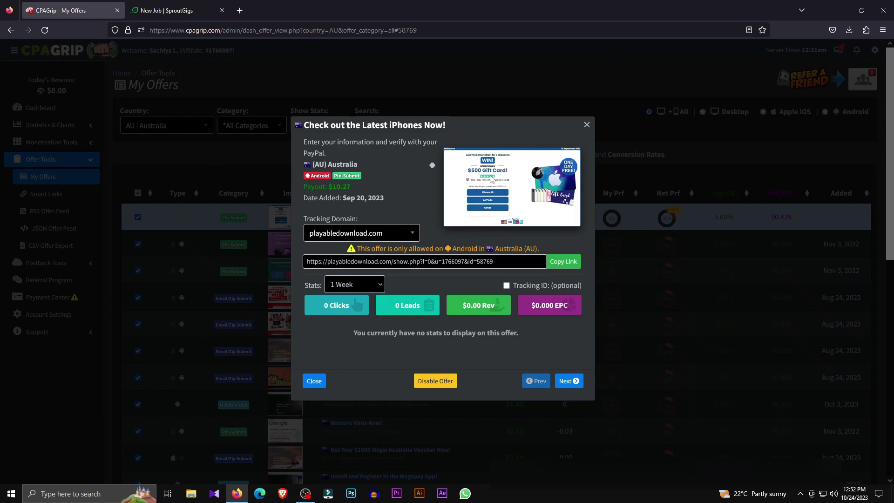
key(ctrl+Tab)
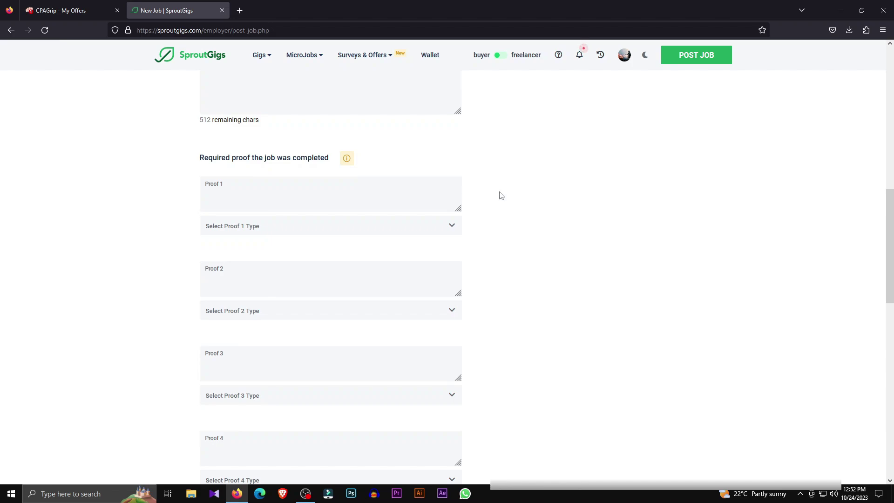
click(400, 205)
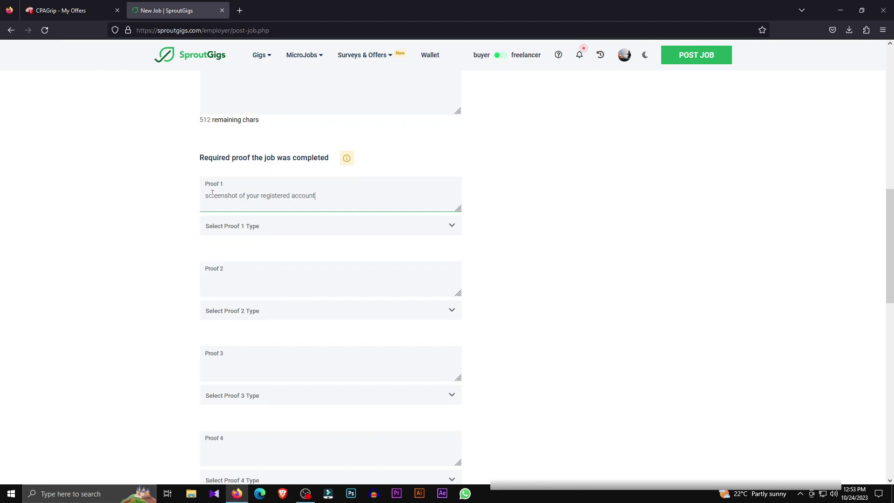
Set the Proof 1 type to Screenshot Proof
click(376, 215)
click(452, 231)
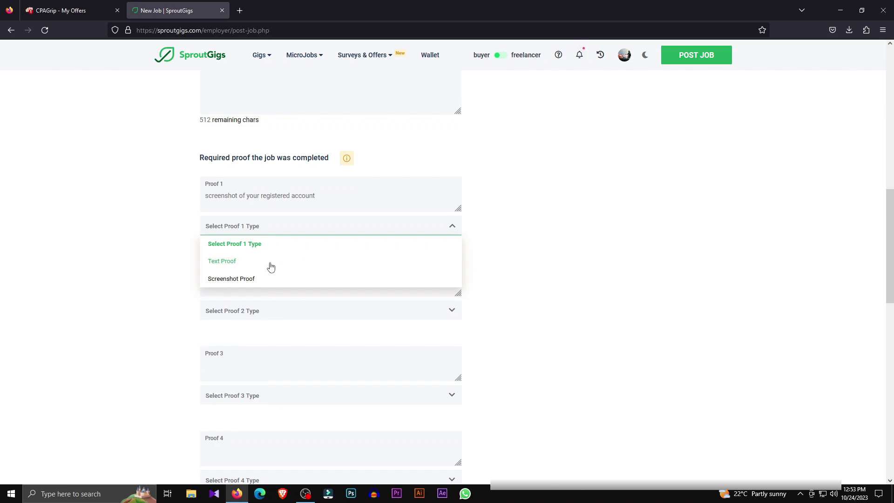
click(220, 282)
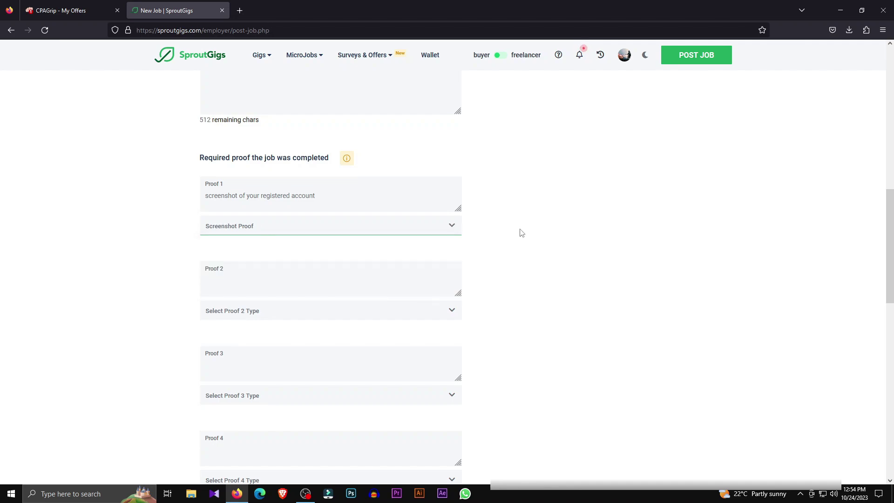
Leave the remaining proofs and the optional auto validated questions blank, and apply the proofs section to continue to the job settings
scroll(520, 233, down, 5)
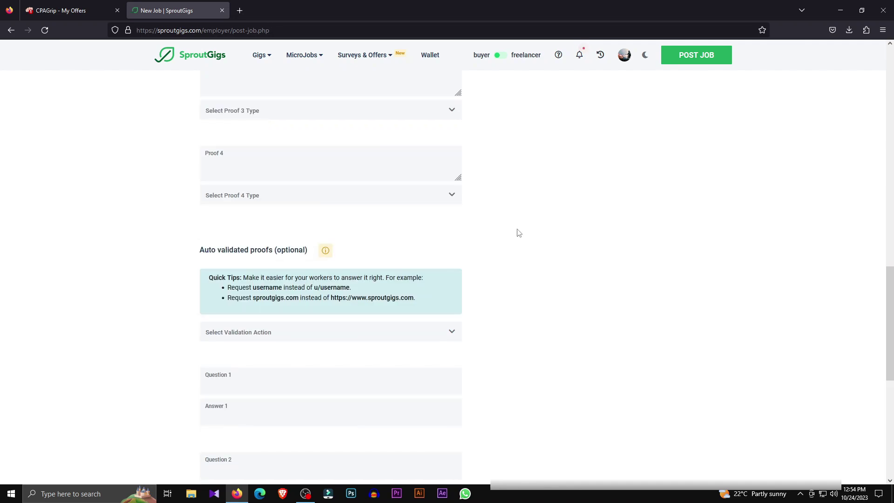
scroll(519, 232, down, 1)
scroll(520, 233, down, 3)
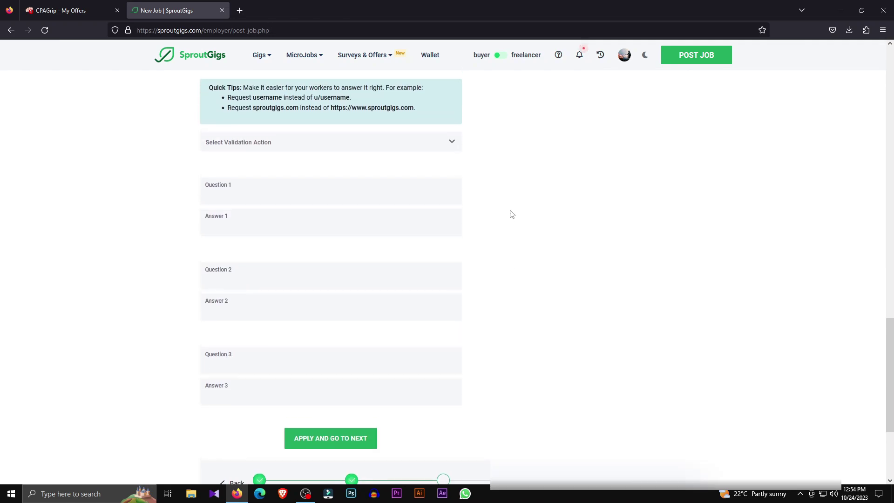
scroll(515, 239, up, 2)
scroll(516, 239, down, 2)
scroll(516, 240, down, 1)
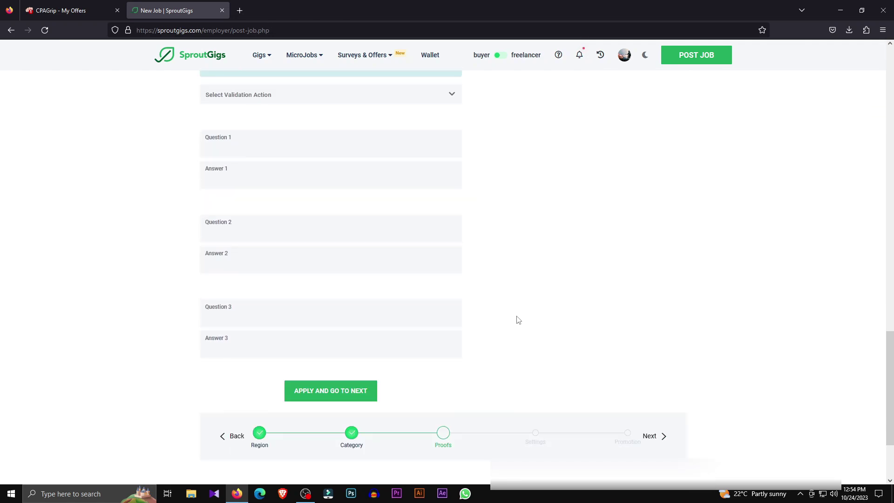
click(322, 395)
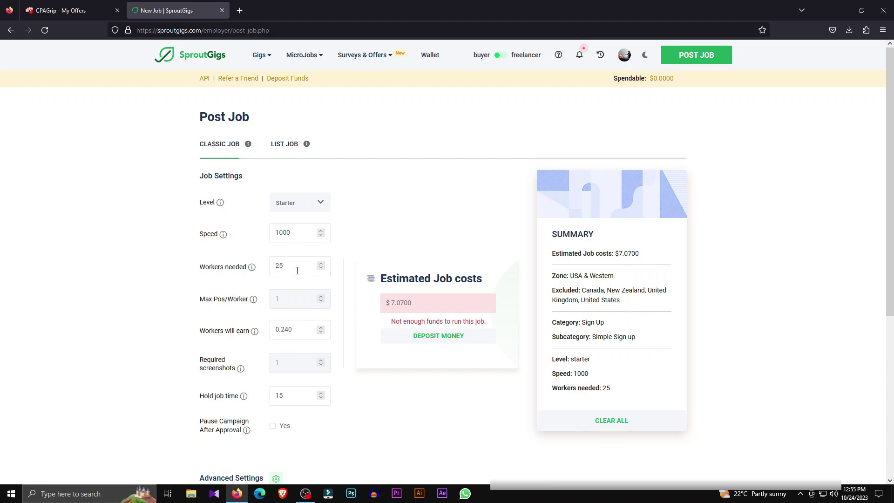
Review the worker count and pay in the job settings, and enable Pause Campaign After Approval
scroll(297, 270, down, 1)
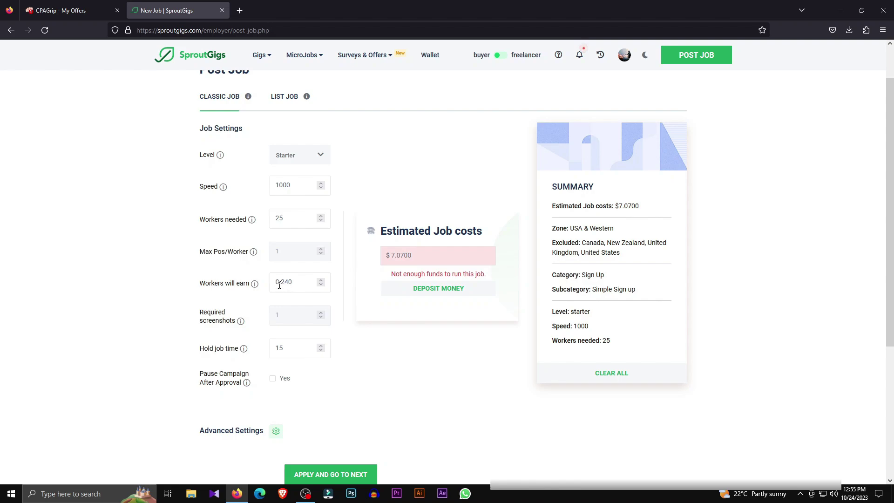
click(321, 280)
click(325, 285)
scroll(354, 305, down, 1)
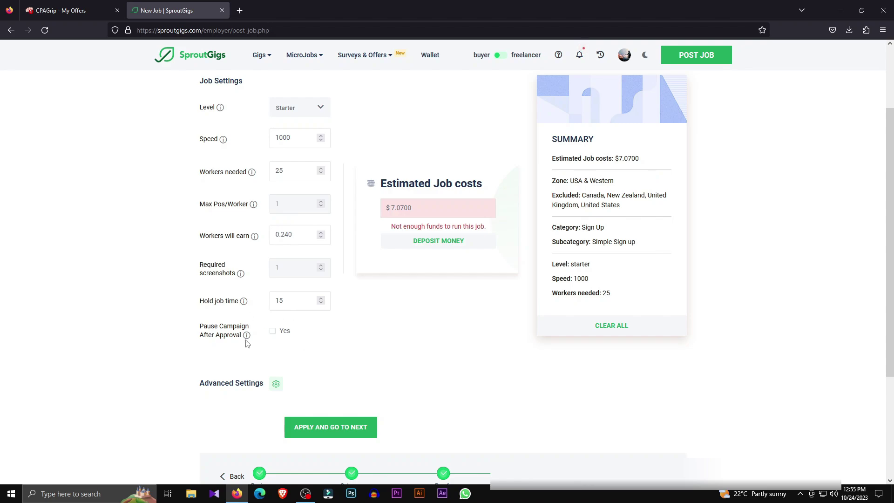
click(274, 334)
scroll(323, 355, down, 2)
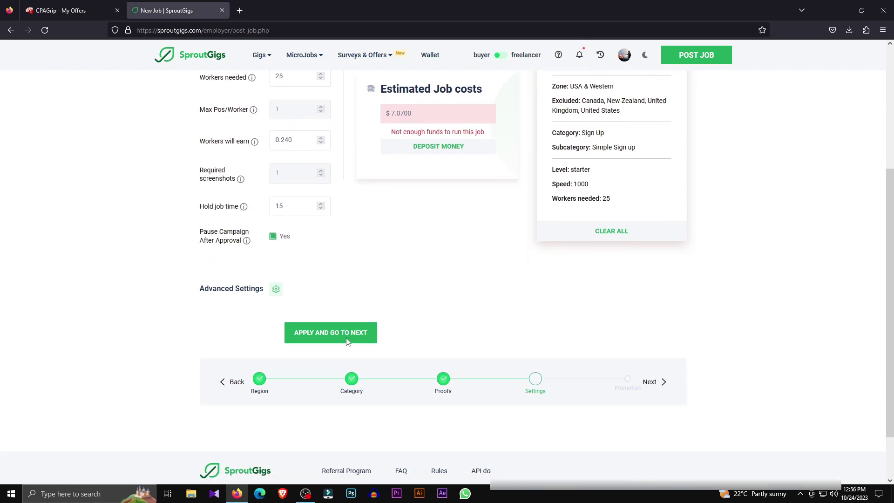
scroll(391, 299, up, 2)
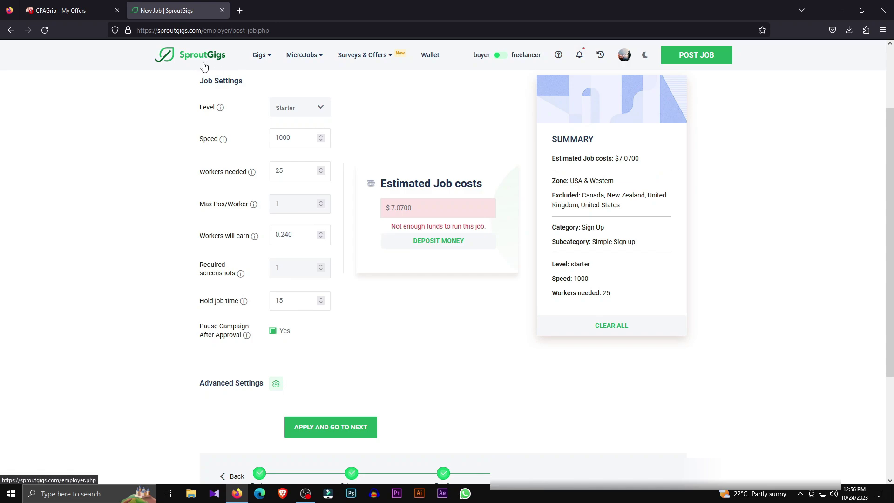
Compare the estimated job cost and worker count on SproutGigs with the iPhone offer's payout on CPAGrip
click(70, 11)
key(ctrl+Tab)
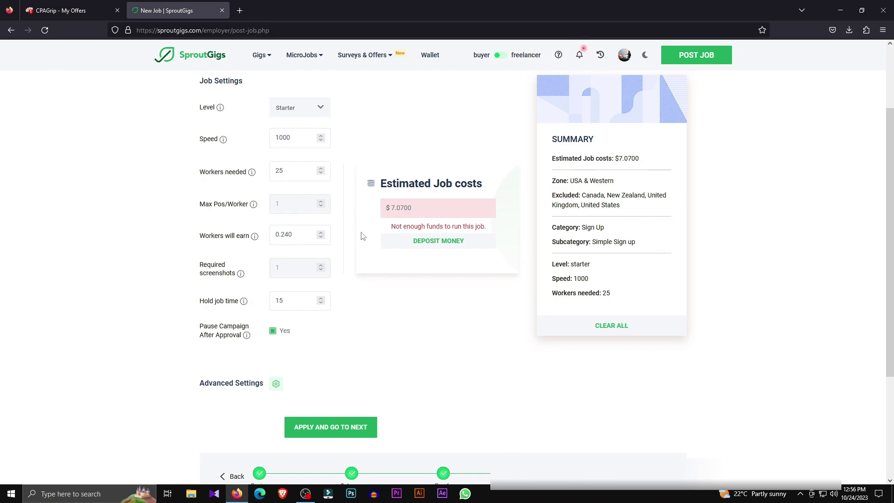
key(ctrl+Tab)
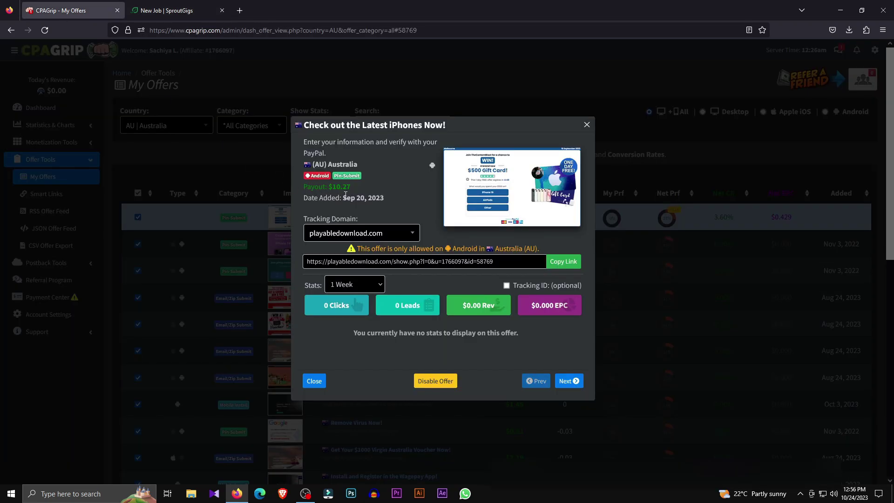
key(ctrl+Tab)
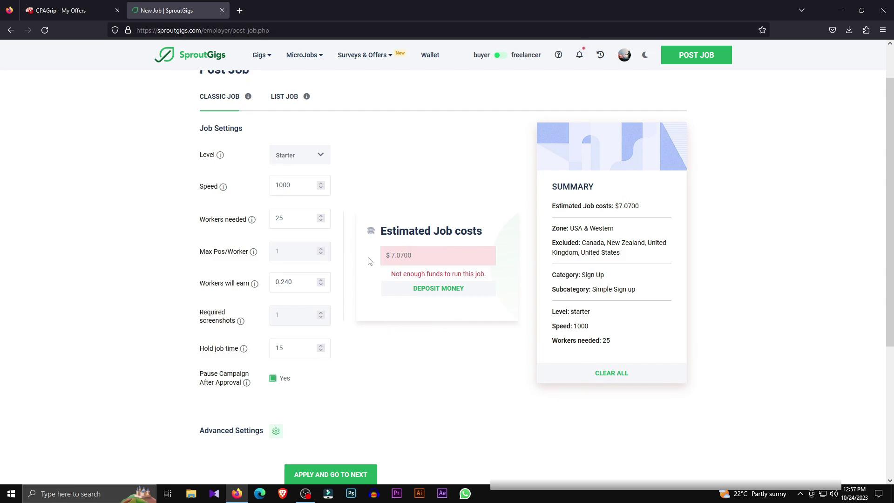
click(84, 11)
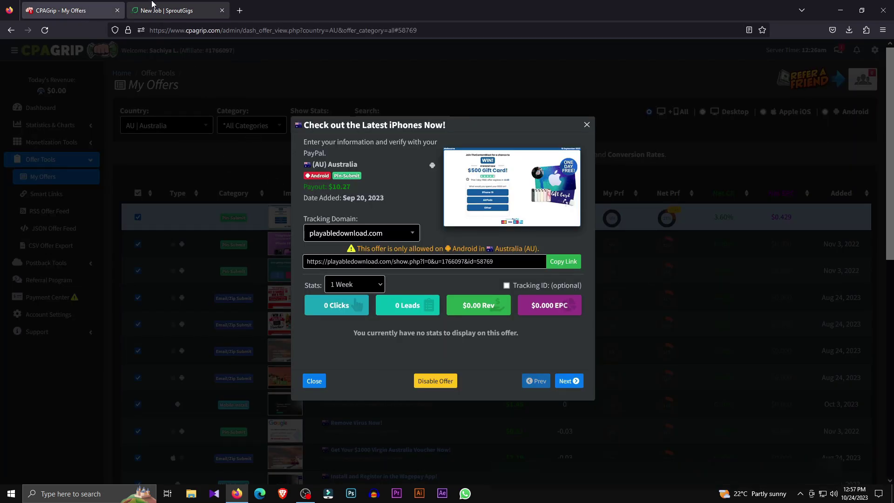
click(177, 10)
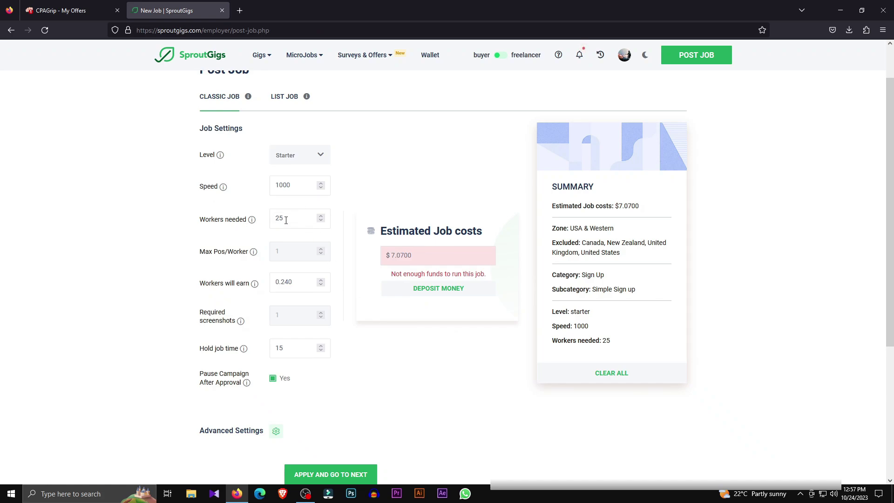
click(69, 9)
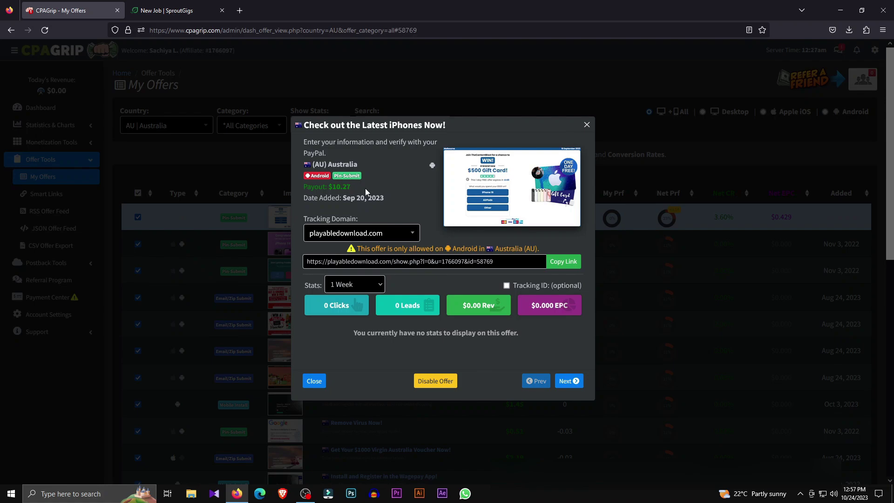
click(167, 11)
click(68, 10)
key(ctrl+Tab)
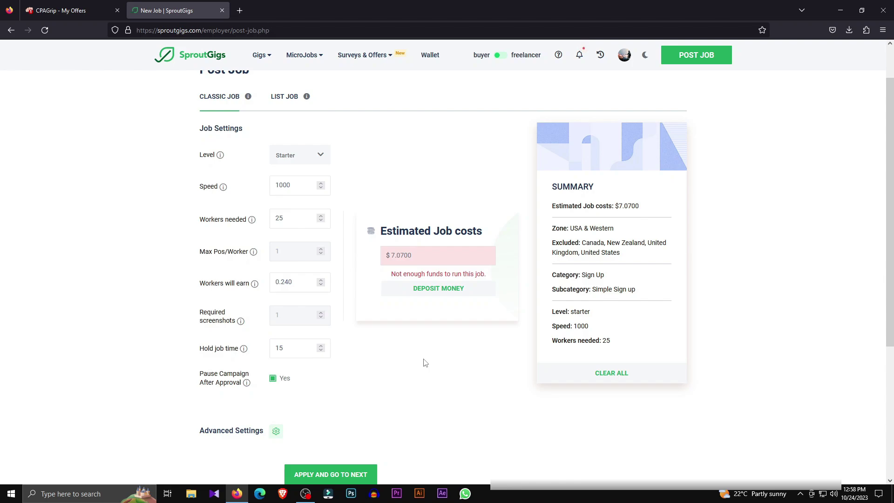
key(ctrl+Tab)
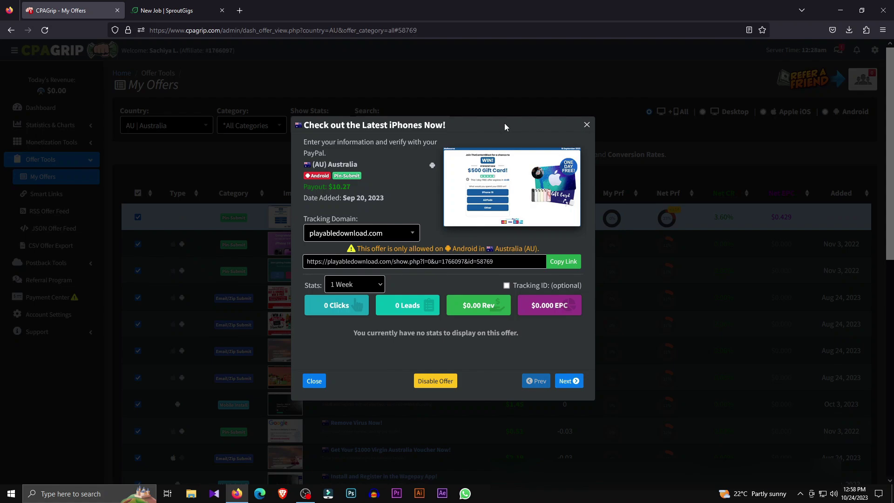
Close the iPhone offer's details, return to the CPAGrip dashboard and read the publishers' earnings in the public chat
key(Escape)
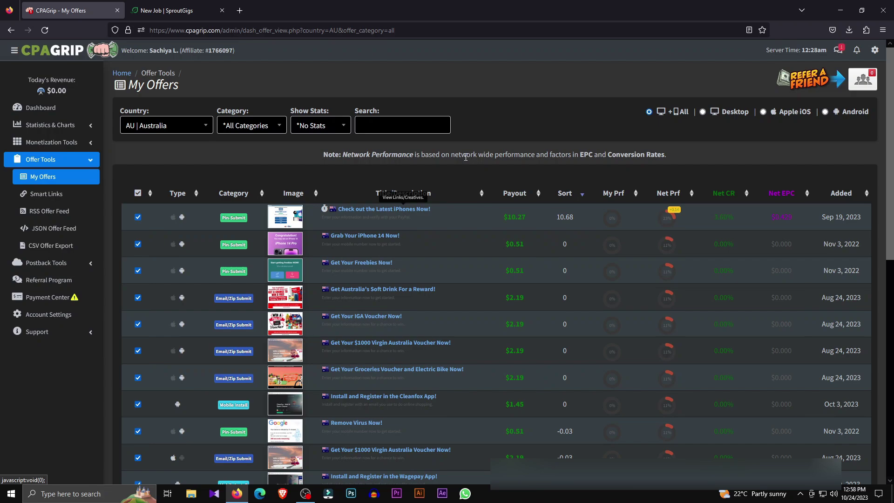
key(alt+Left)
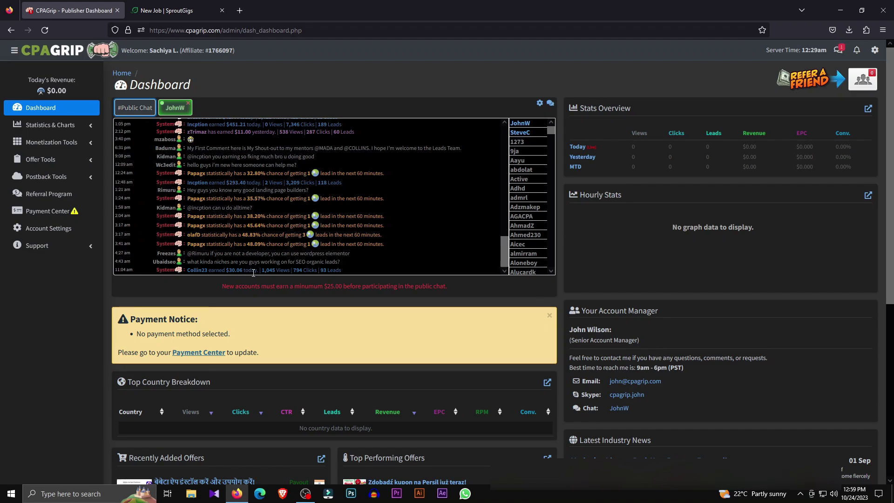
scroll(229, 200, up, 3)
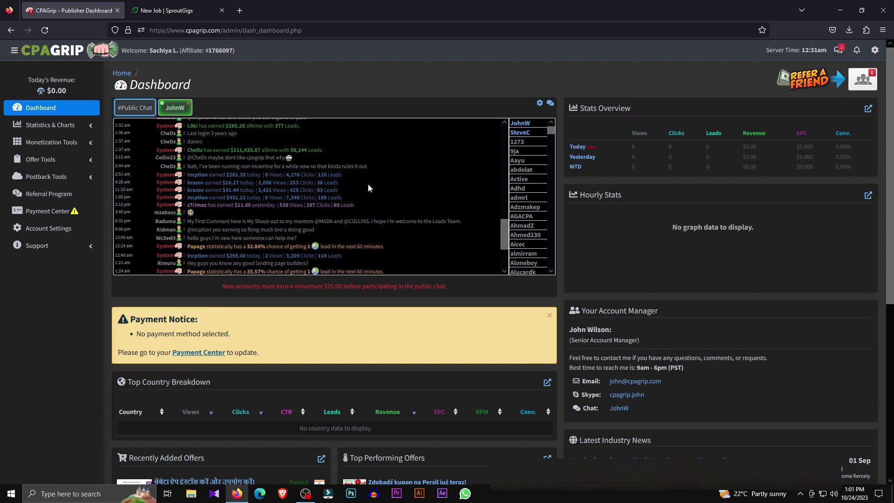
In CPAGrip's Payment Center, choose PayPal as the payment method and check the minimum payment, then recheck the SproutGigs job settings
click(32, 216)
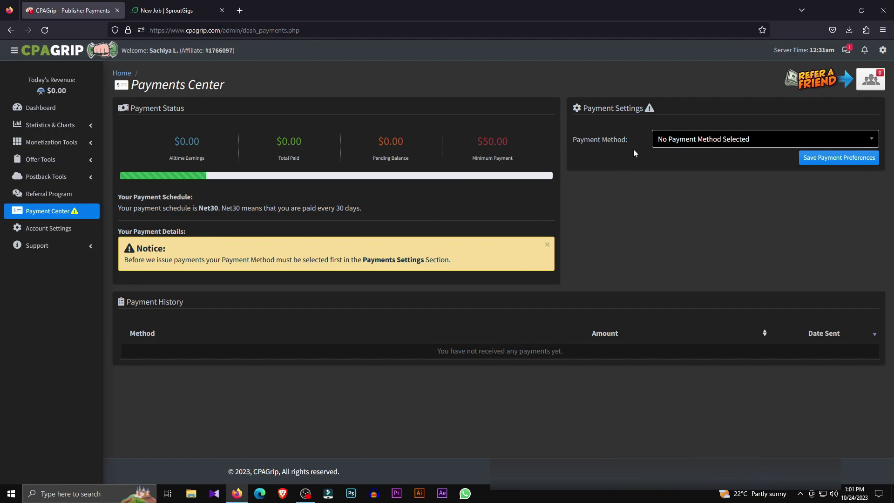
click(874, 143)
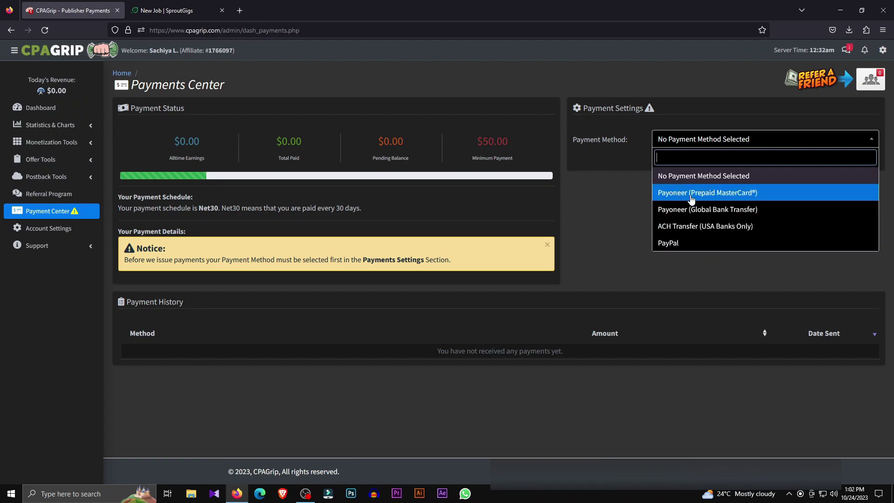
click(674, 244)
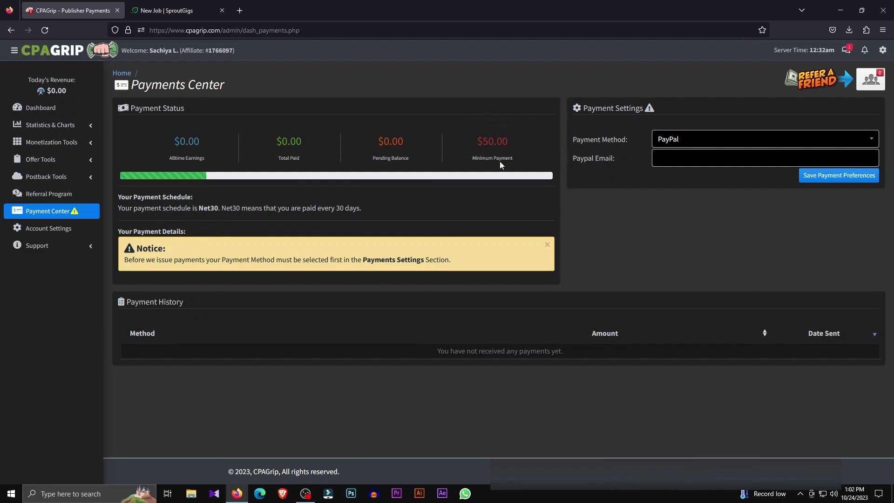
mouse_move(501, 162)
click(177, 10)
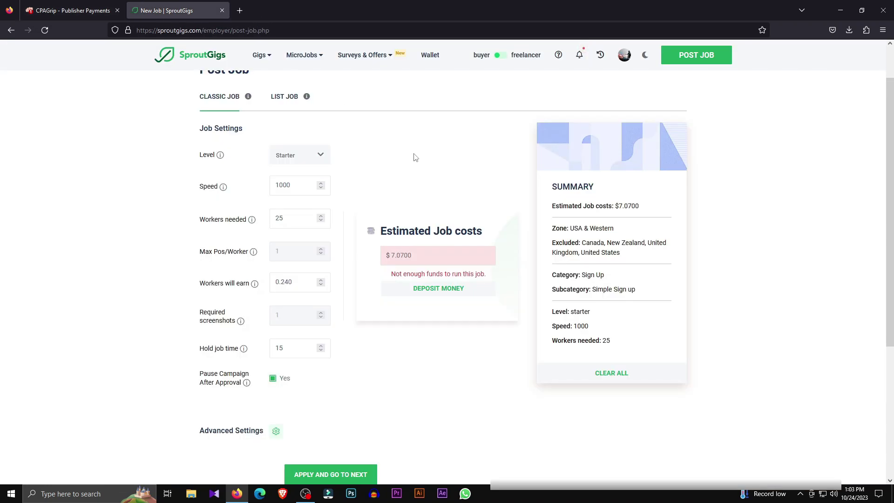
key(ctrl+Tab)
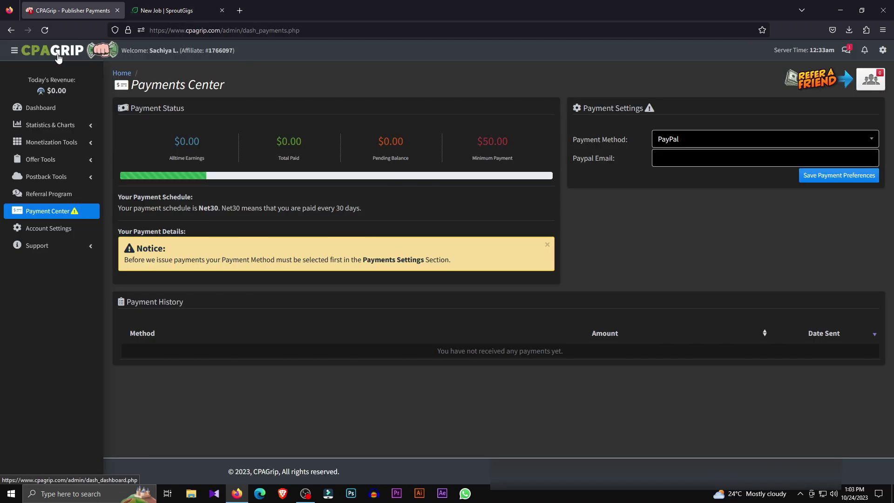